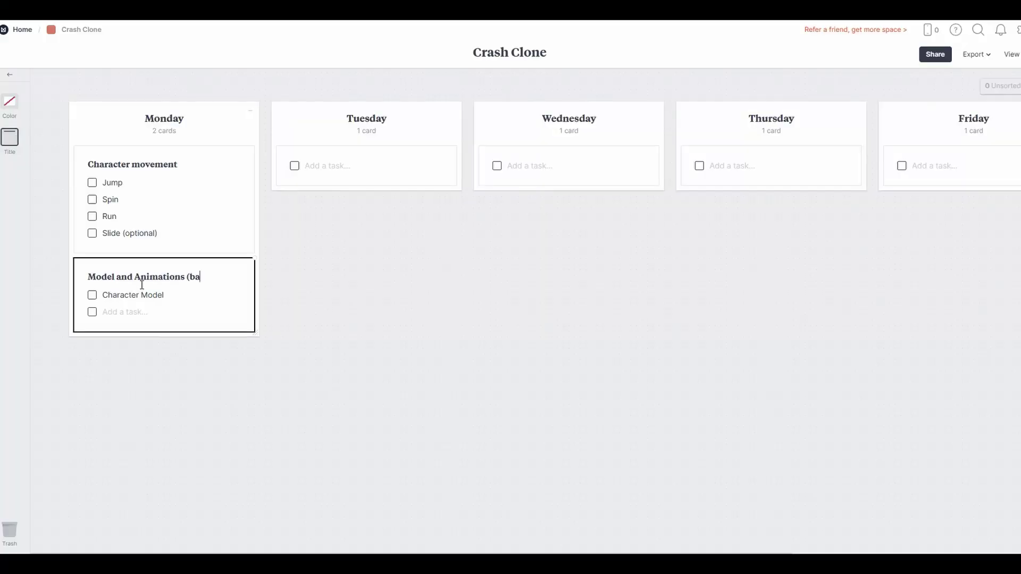
- Finish the card title as "Model and Animations (basic)", add "- cgtrader etc" to Character Model, and add Mixamo run, spin and jump anim tasks
{"action": "type", "text": "sic)"}
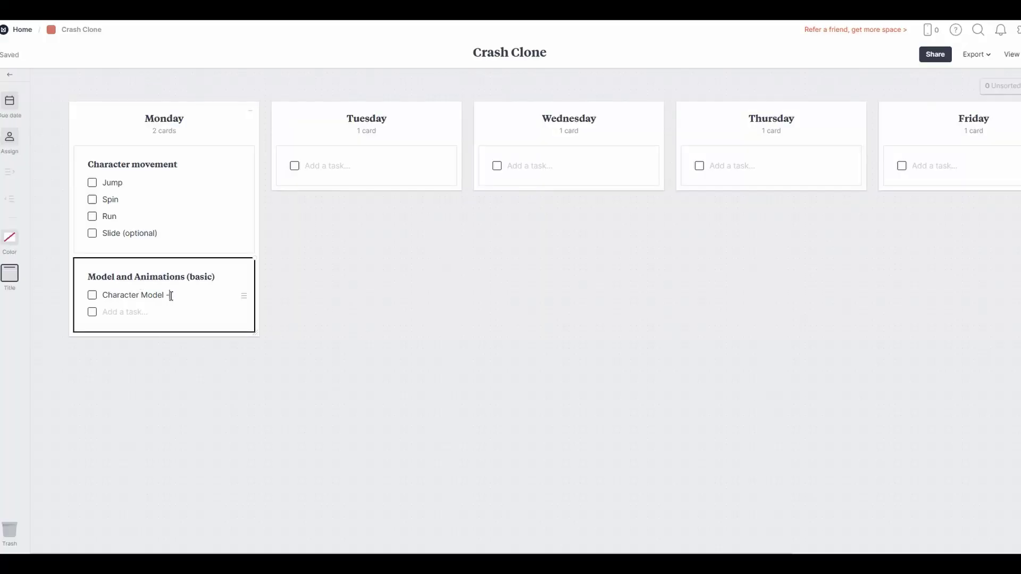
{"action": "type", "text": " run anim"}
{"action": "key", "text": "Return"}
{"action": "type", "text": "Mixamo"}
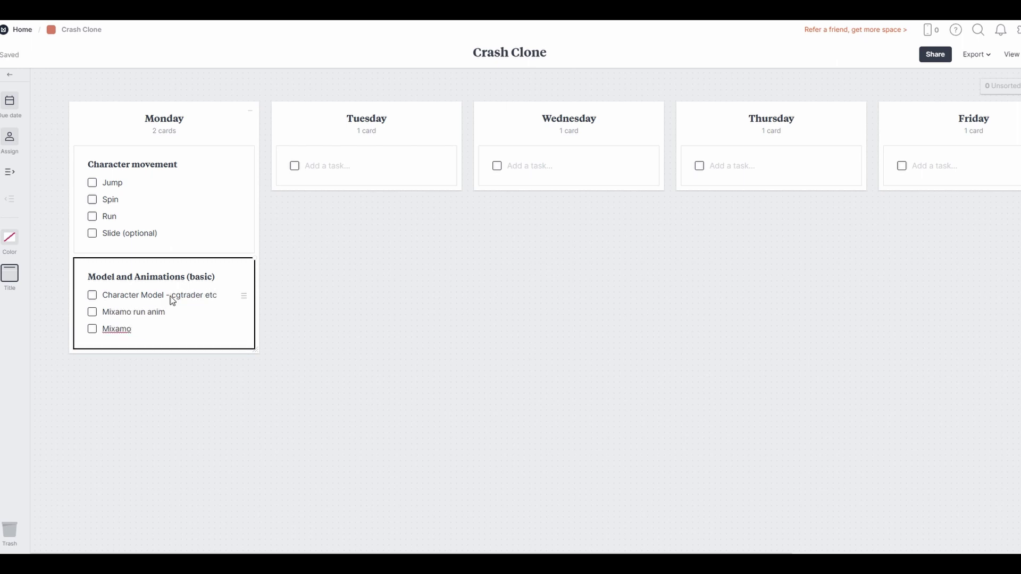
{"action": "type", "text": " spin"}
{"action": "key", "text": "Return"}
{"action": "type", "text": "Mixamo jump anim"}
{"action": "left_click", "coordinate": [302, 397]}
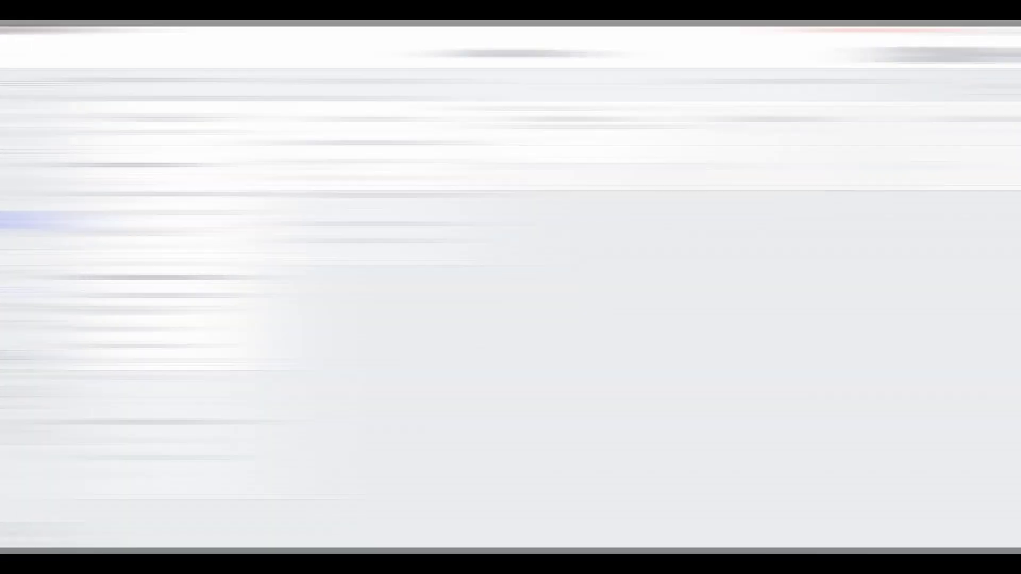
- Switch to Unreal Editor and play MovementTestMap to test the cube with simulated physics
{"action": "scroll", "coordinate": [280, 299], "scroll_direction": "up", "scroll_amount": 3}
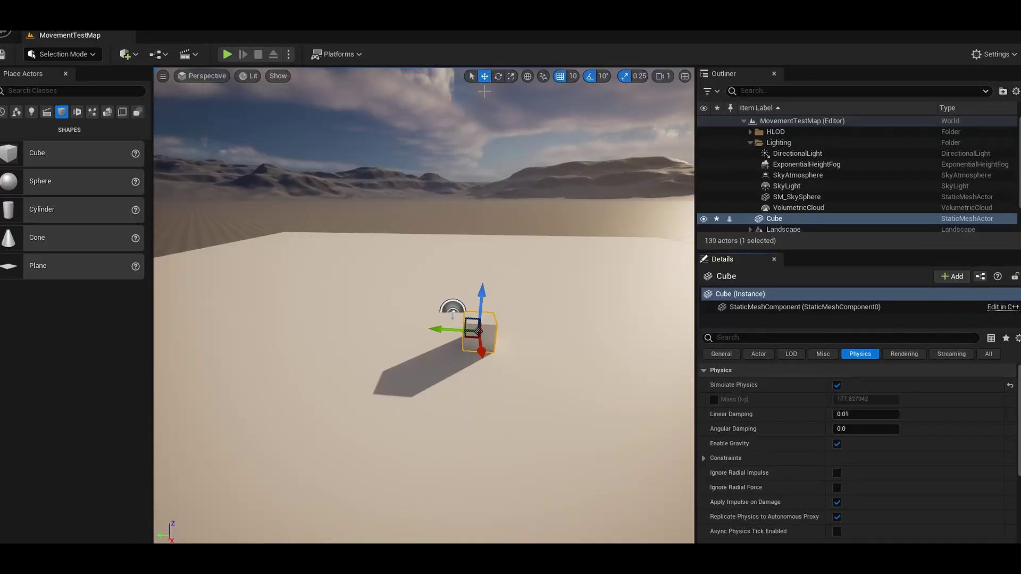
{"action": "left_click", "coordinate": [226, 53]}
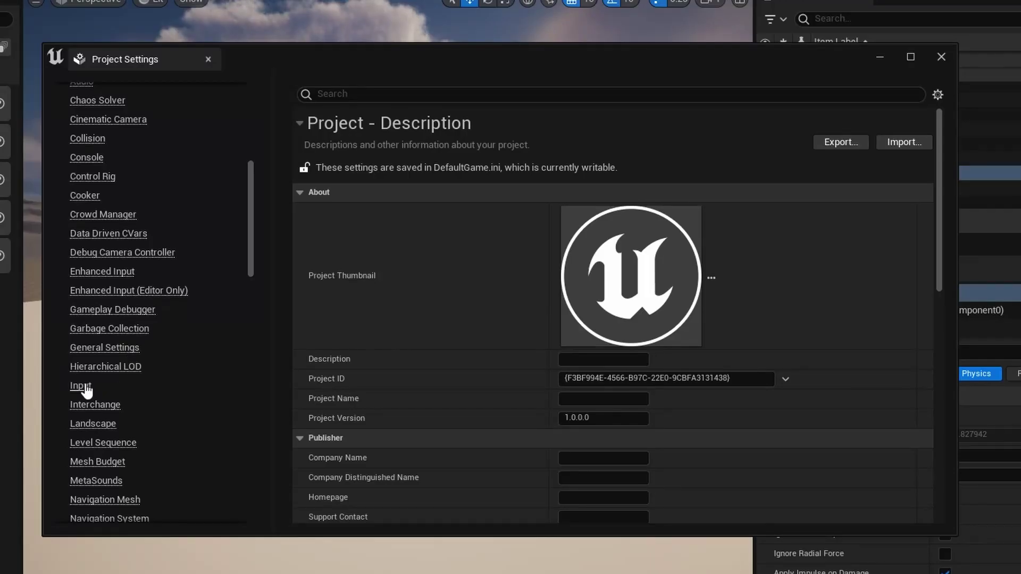
- Review the action and axis mappings in the project's engine Input settings, including the key assigned to Spin
{"action": "left_click", "coordinate": [81, 386]}
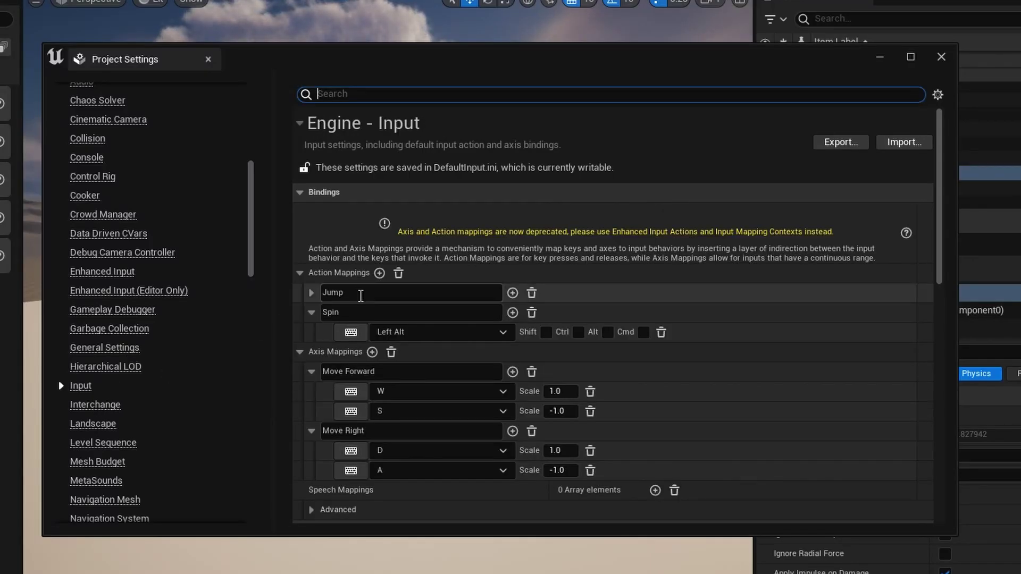
{"action": "left_click", "coordinate": [311, 312]}
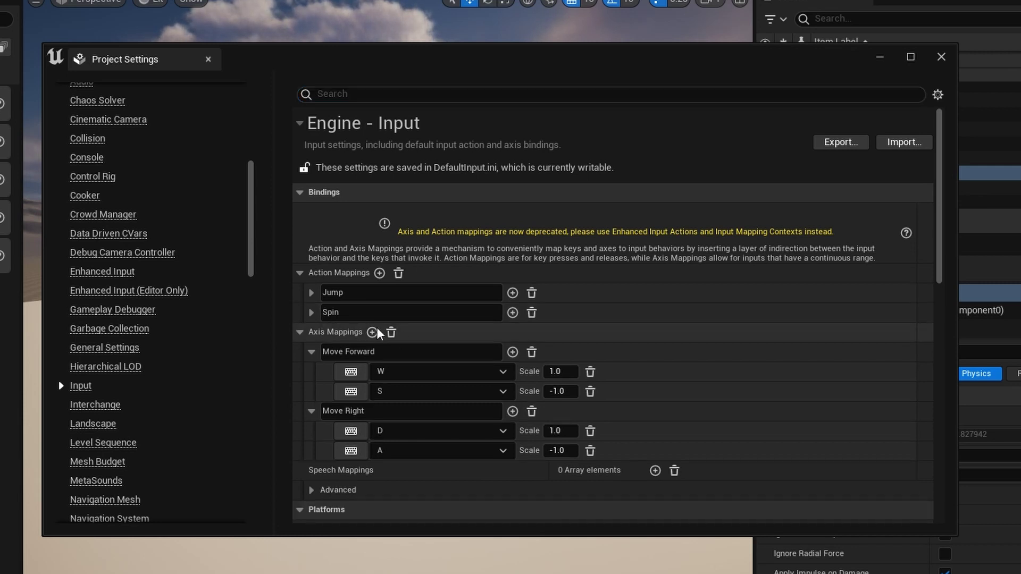
{"action": "scroll", "coordinate": [404, 340], "scroll_direction": "down", "scroll_amount": 2}
{"action": "left_click", "coordinate": [311, 243]}
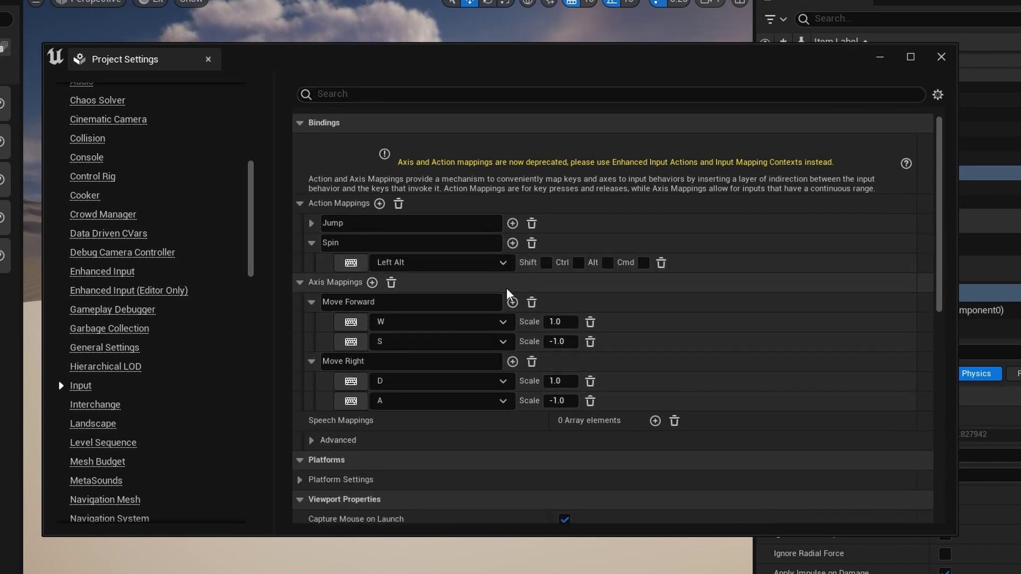
{"action": "left_click", "coordinate": [501, 262]}
{"action": "left_click", "coordinate": [502, 265]}
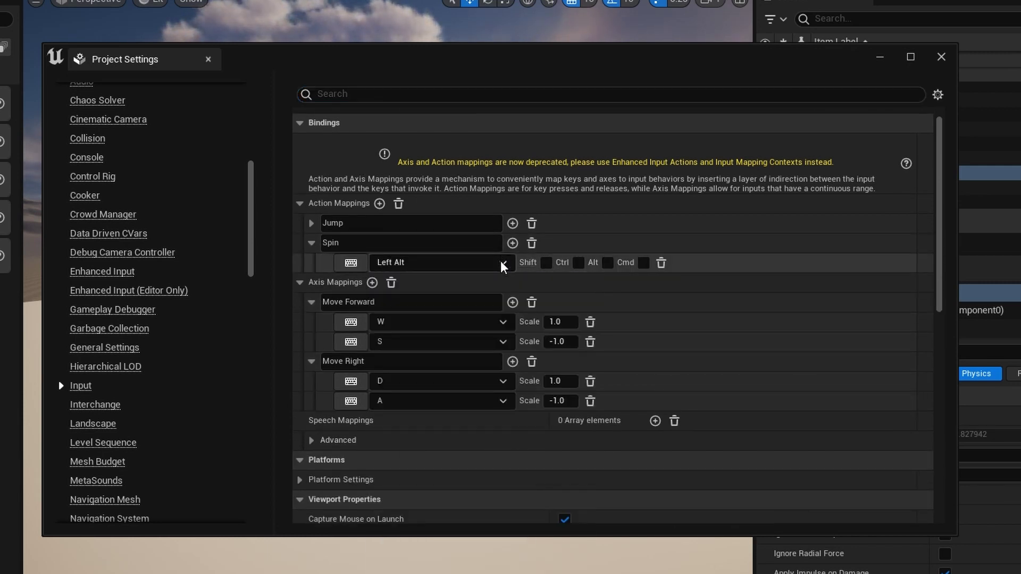
{"action": "left_click", "coordinate": [311, 243]}
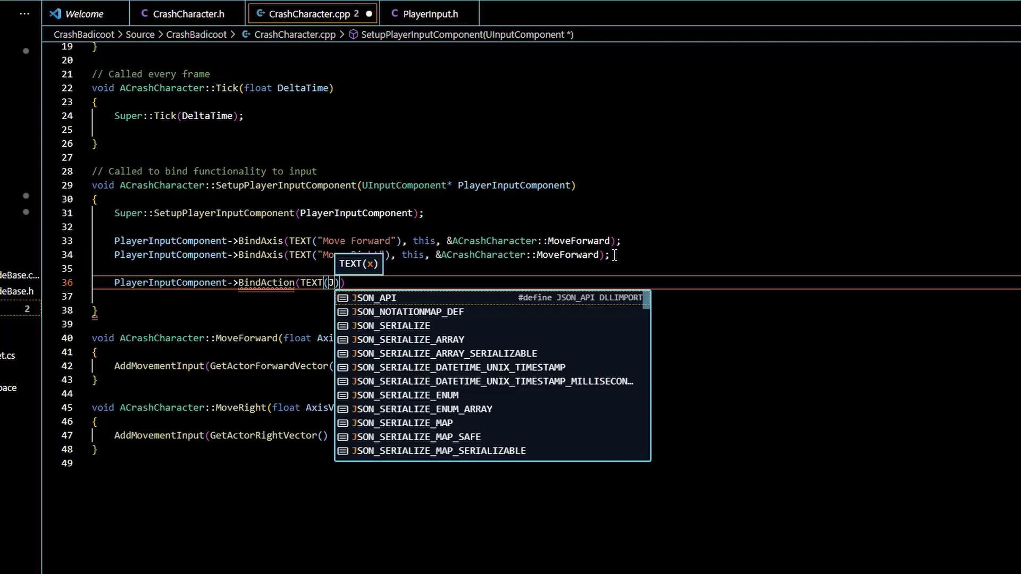
- Switch to Visual Studio Code and fill the BindAction call in SetupPlayerInputComponent with TEXT("Jump"), EInputEvent::IE_Pressed and this
{"action": "key", "text": "Escape"}
{"action": "type", "text": "ump\"), "}
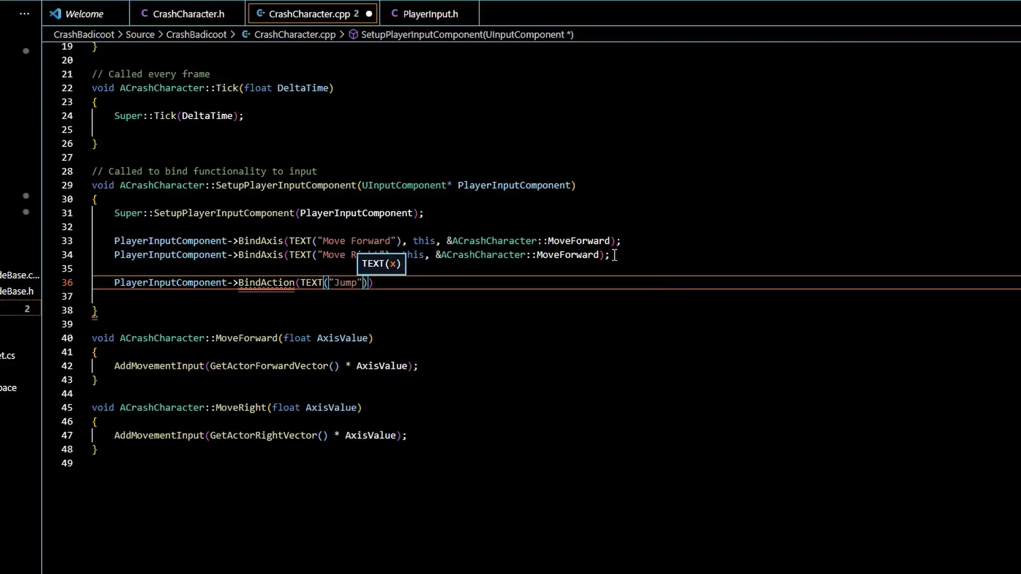
{"action": "type", "text": "EInputEvent"}
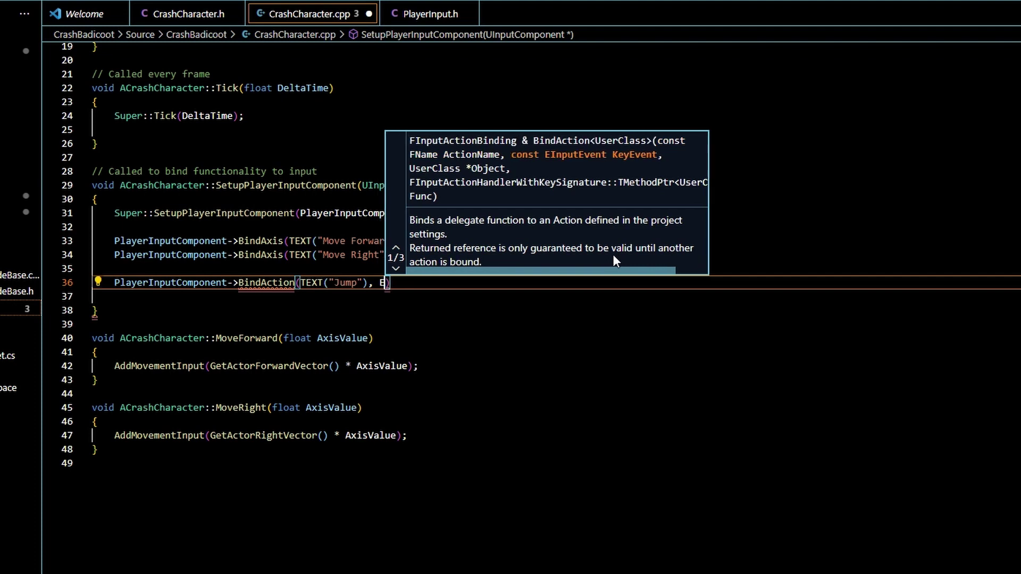
{"action": "type", "text": "::IE_Pressed, "}
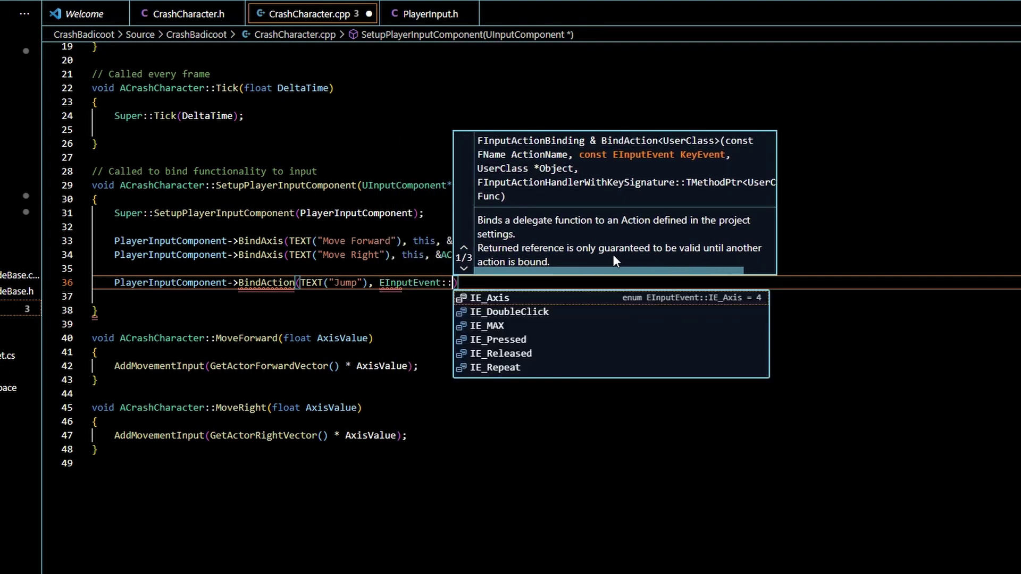
{"action": "type", "text": "this,"}
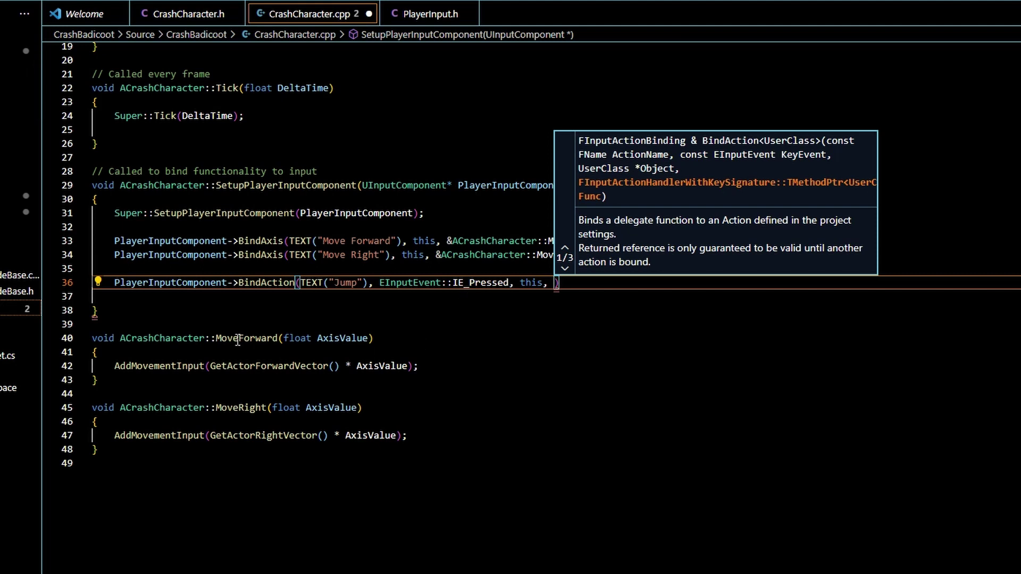
- Declare void JumpPlayer(float AxisValue); below MoveRight in the private section of CrashCharacter.h and save the file
{"action": "left_click", "coordinate": [16, 323]}
{"action": "left_click", "coordinate": [380, 467]}
{"action": "key", "text": "Return"}
{"action": "type", "text": "void "}
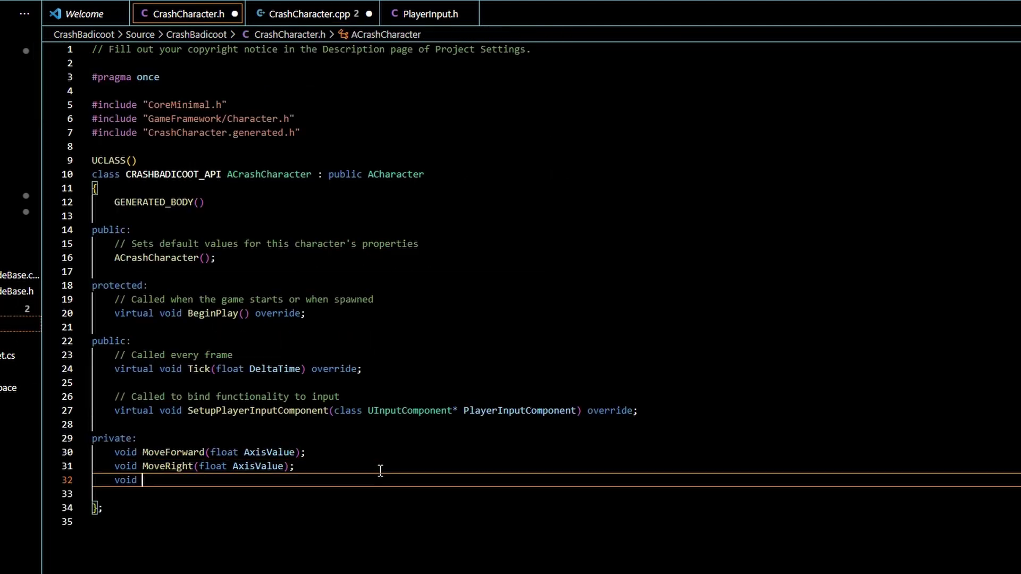
{"action": "type", "text": "JumpPlayer(f"}
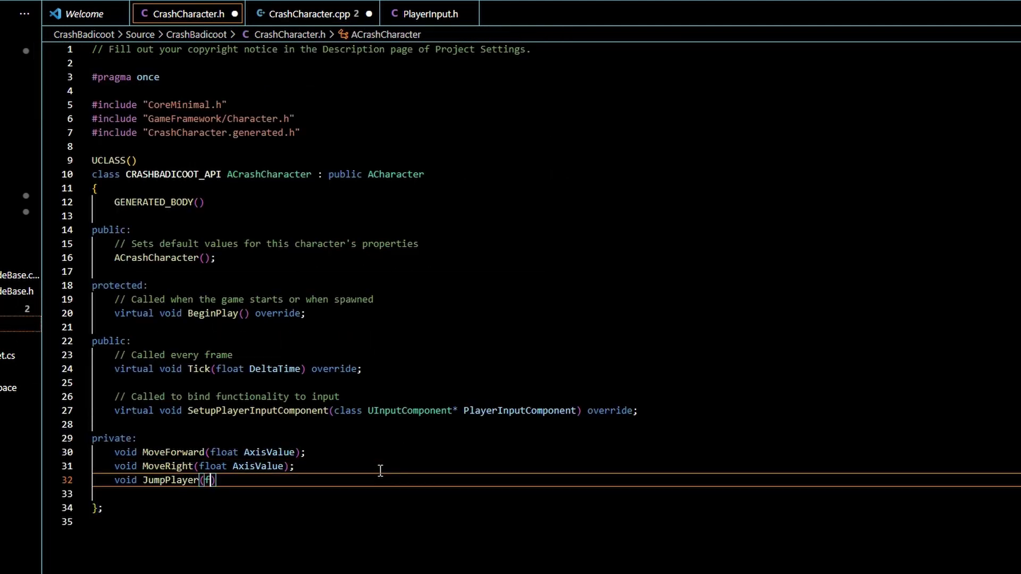
{"action": "type", "text": "loat AxisValue"}
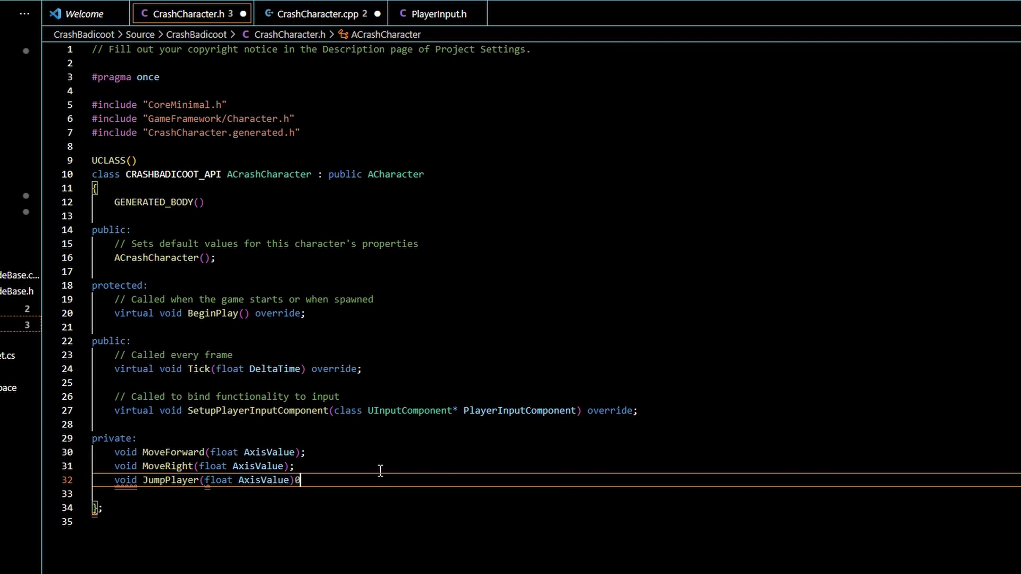
{"action": "type", "text": ");"}
{"action": "key", "text": "ctrl+s"}
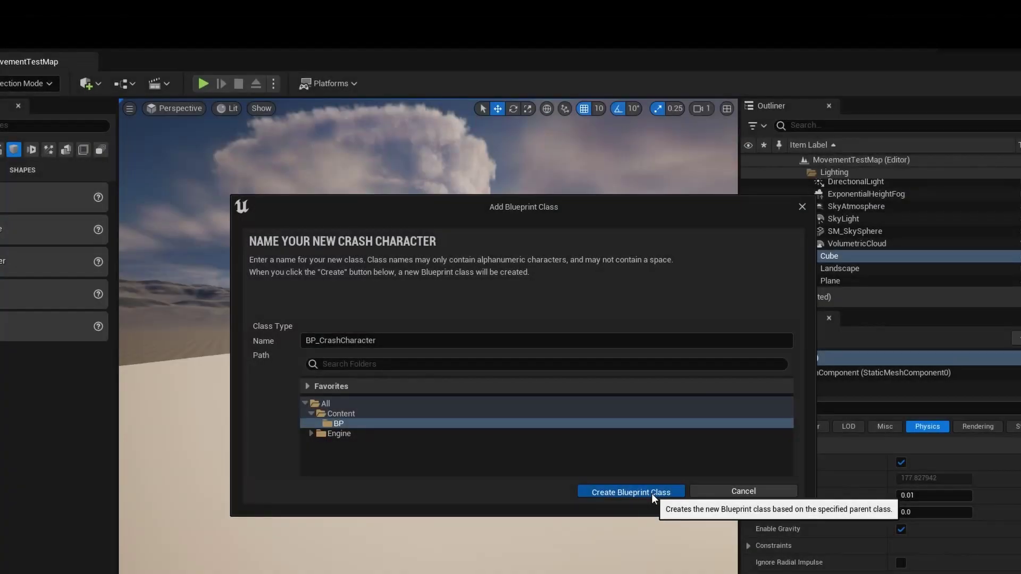
- Switch to Unreal Editor, create the BP_CrashCharacter Blueprint class in the BP folder and dock its editor beside the level
{"action": "left_click", "coordinate": [651, 493]}
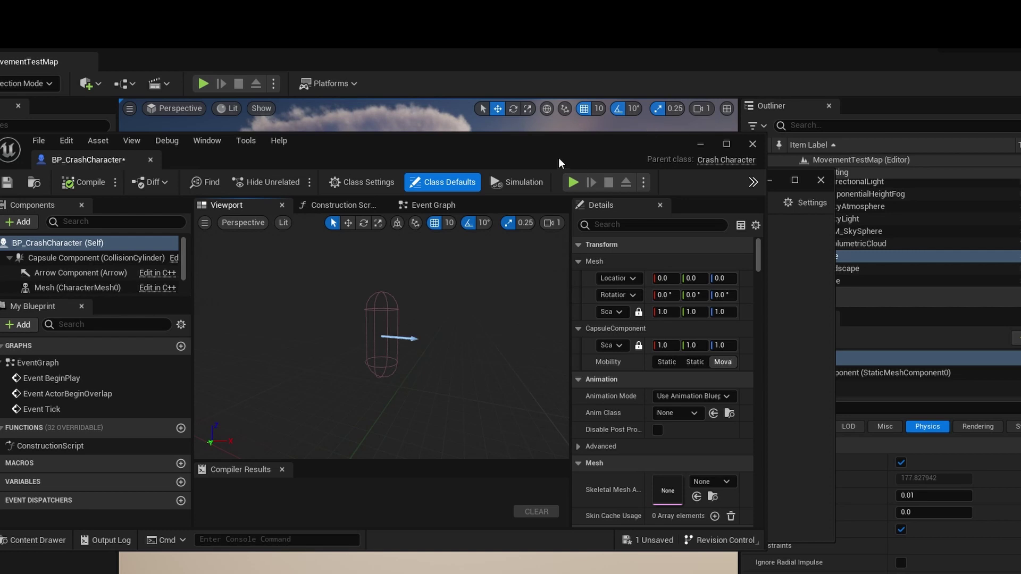
{"action": "left_click_drag", "start_coordinate": [547, 148], "coordinate": [718, 218]}
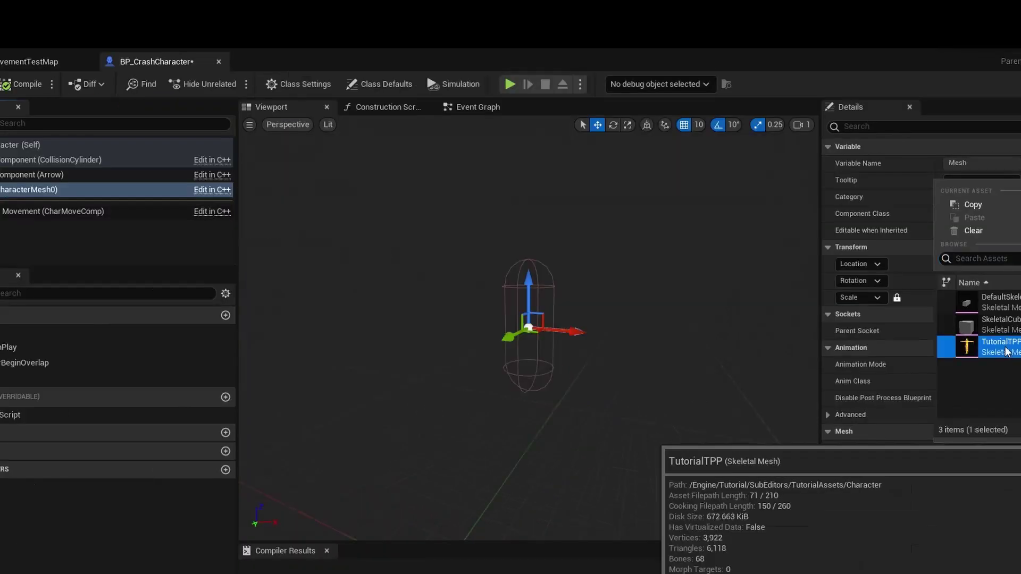
- Assign the TutorialTPP skeletal mesh to the character's Mesh component and align its height and rotation with the capsule
{"action": "left_click", "coordinate": [1002, 348]}
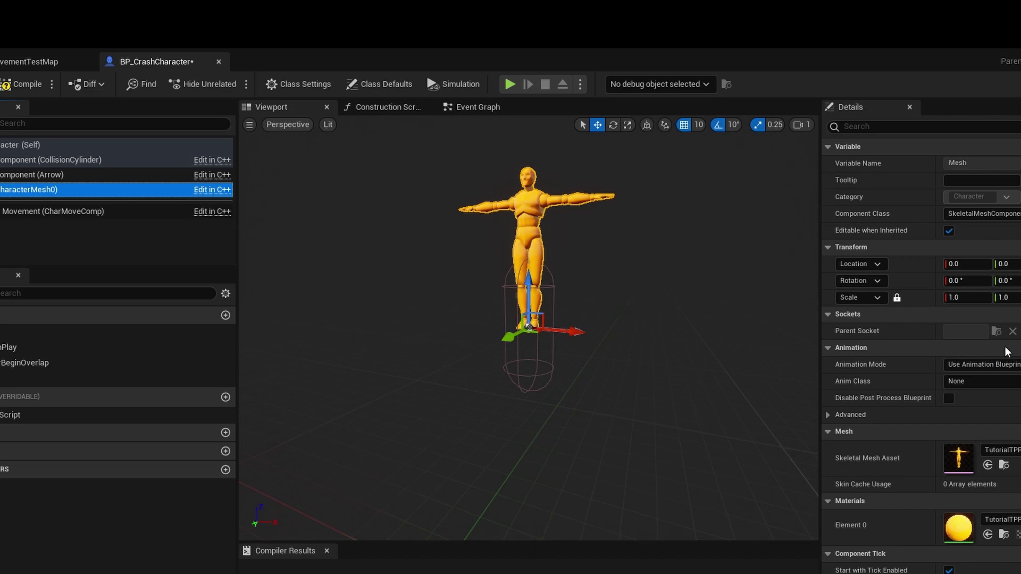
{"action": "left_click_drag", "start_coordinate": [531, 278], "coordinate": [529, 336]}
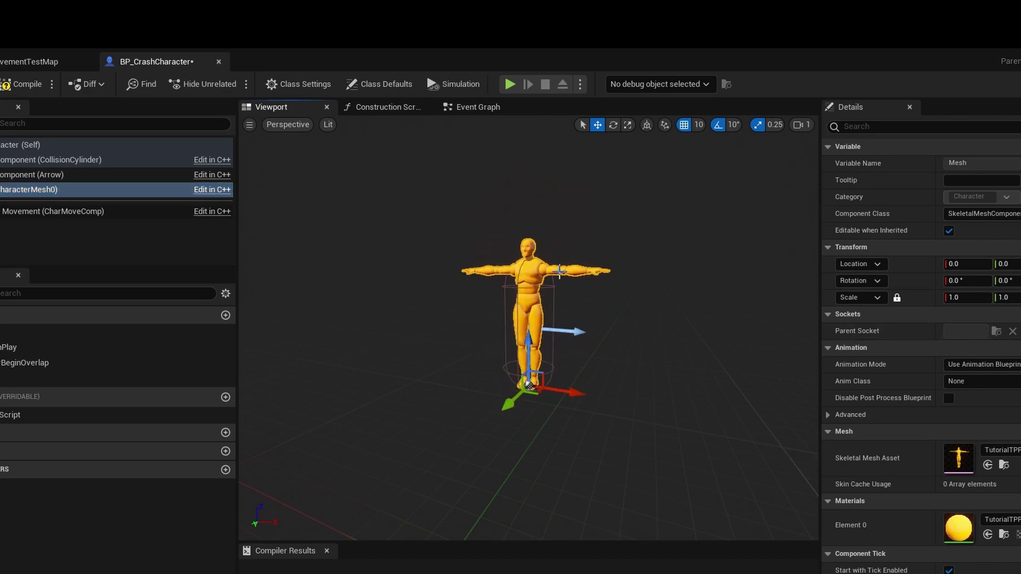
{"action": "left_click", "coordinate": [613, 124]}
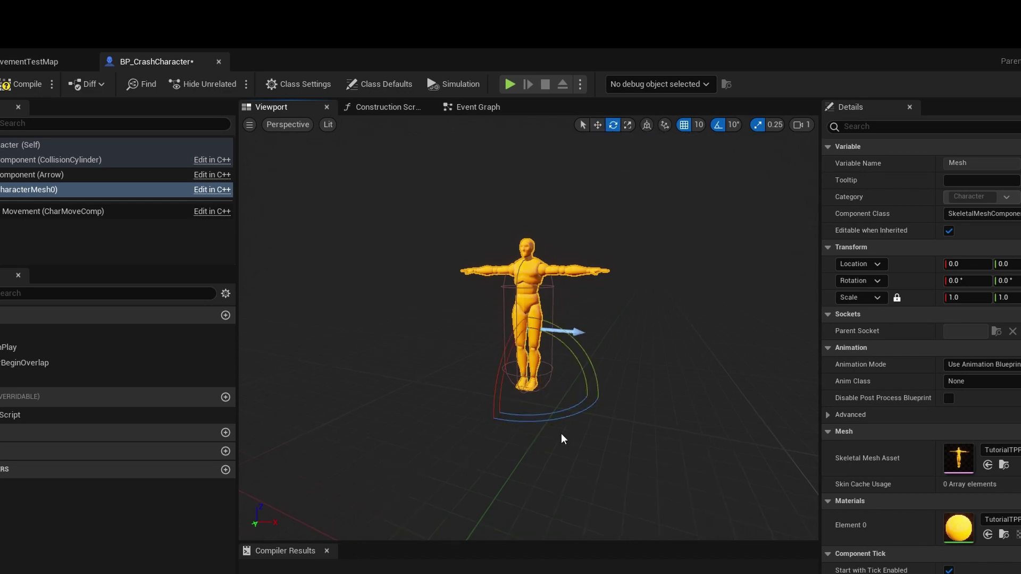
{"action": "mouse_move", "coordinate": [553, 427]}
{"action": "left_mouse_down"}
{"action": "mouse_move", "coordinate": [608, 421]}
{"action": "mouse_move", "coordinate": [553, 420]}
{"action": "left_mouse_up"}
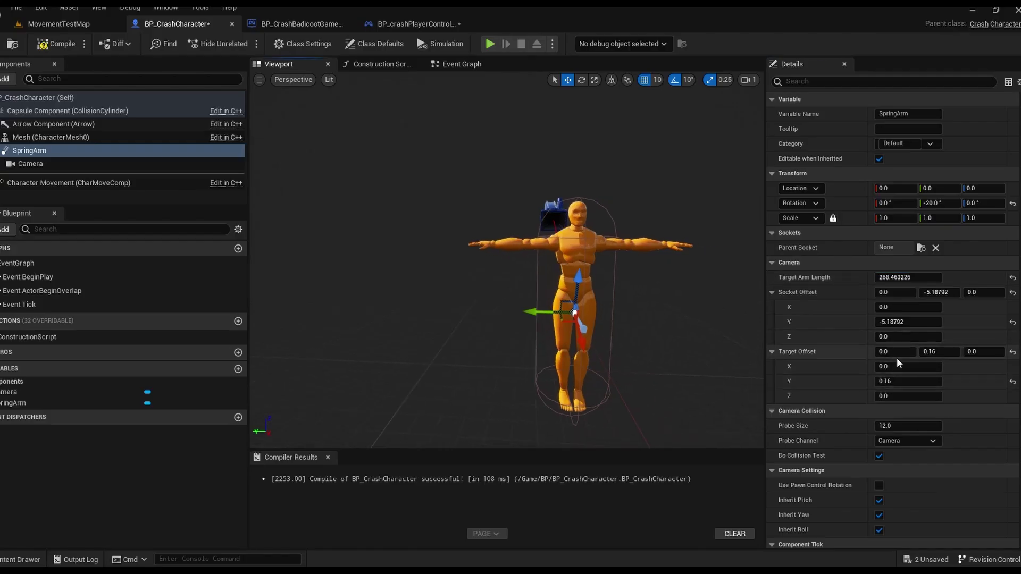
- Return to MovementTestMap and play the level to test the character's movement and jumping around the cube
{"action": "left_click_drag", "start_coordinate": [904, 337], "coordinate": [861, 322]}
{"action": "left_click", "coordinate": [59, 24]}
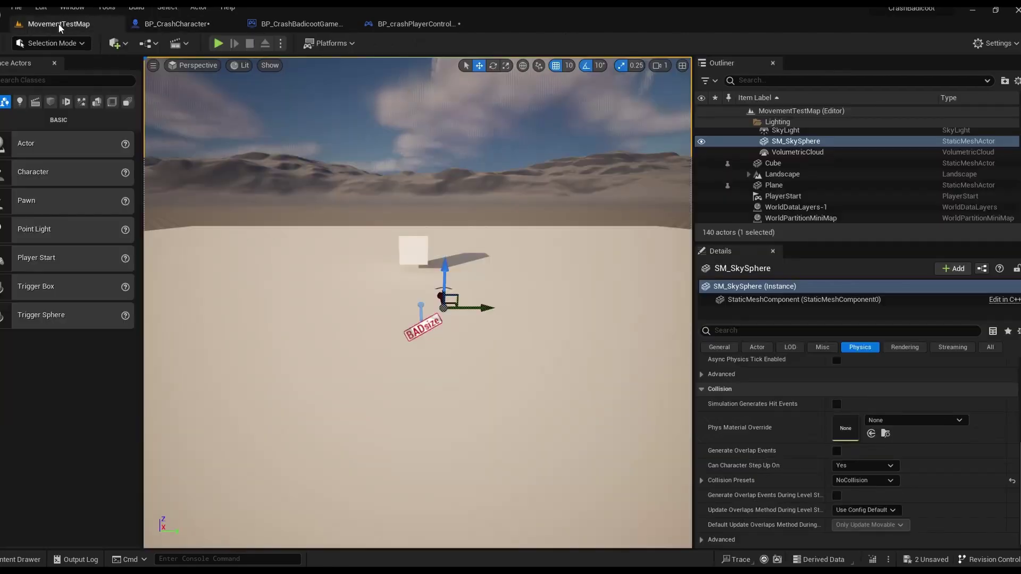
{"action": "left_click", "coordinate": [219, 43]}
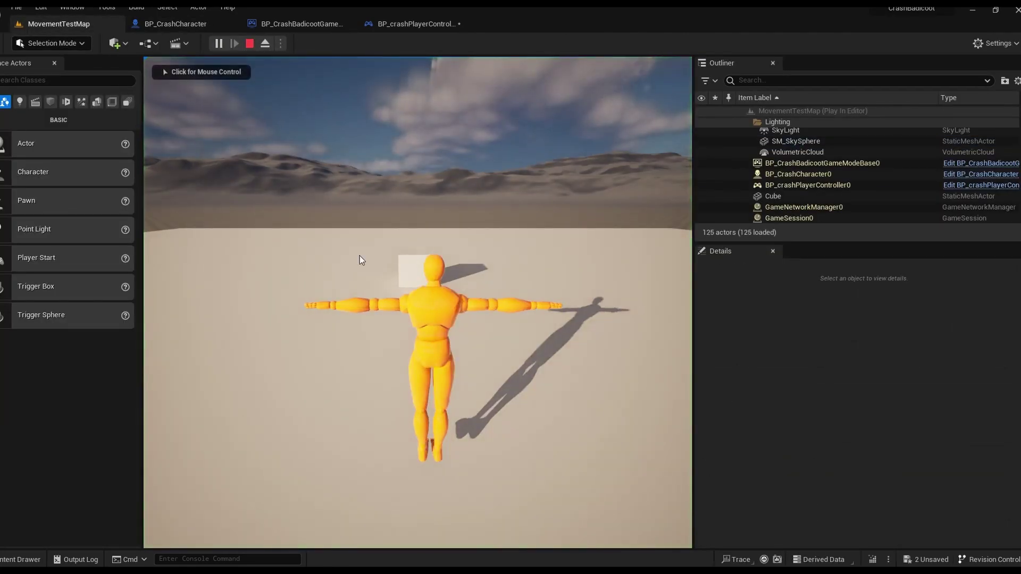
{"action": "left_click", "coordinate": [394, 290]}
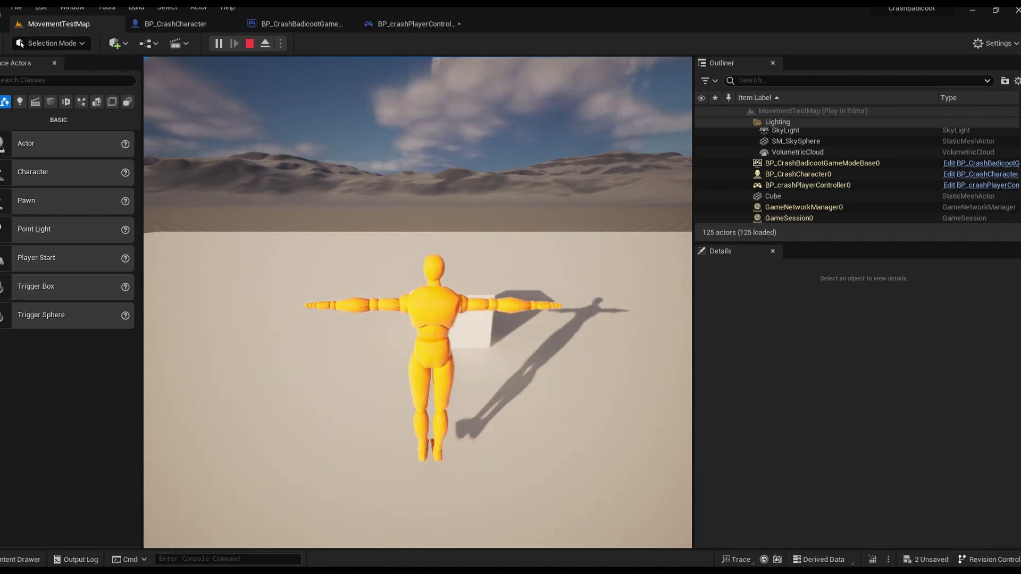
{"action": "key", "text": "space"}
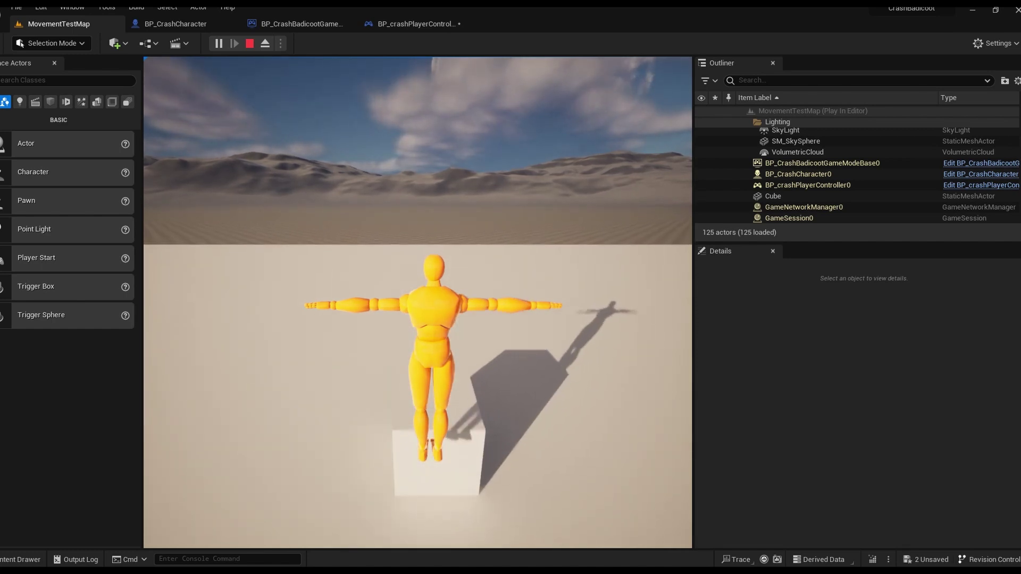
{"action": "key", "text": "space"}
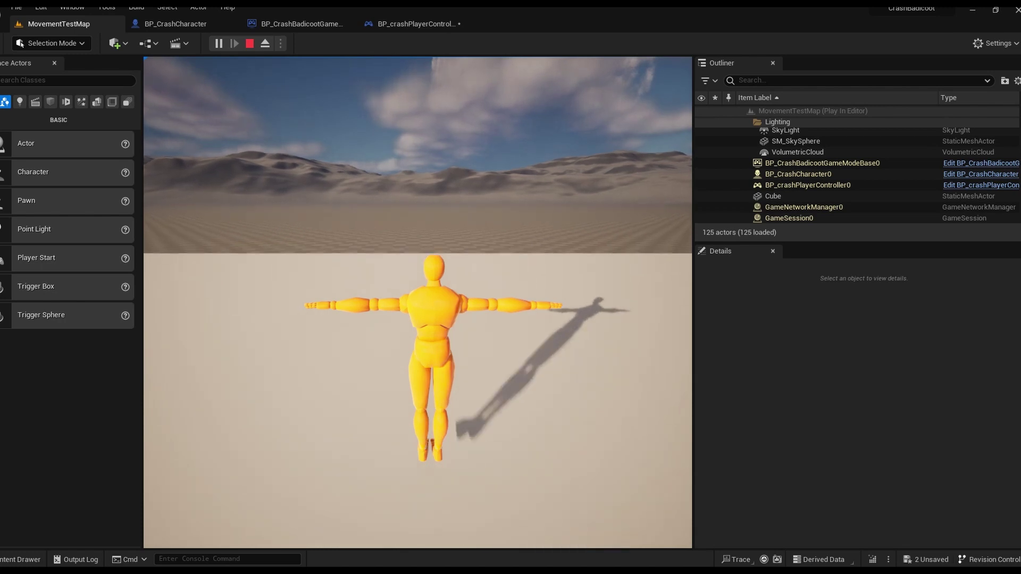
{"action": "key", "text": "space"}
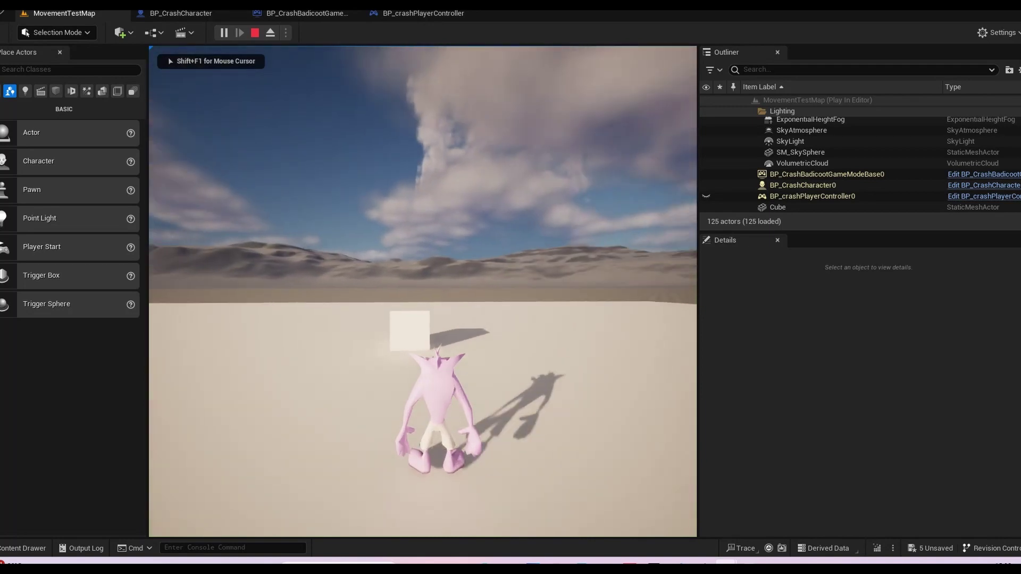
- Test the new character model's forward and backward running in the playing level
{"action": "key", "text": "w"}
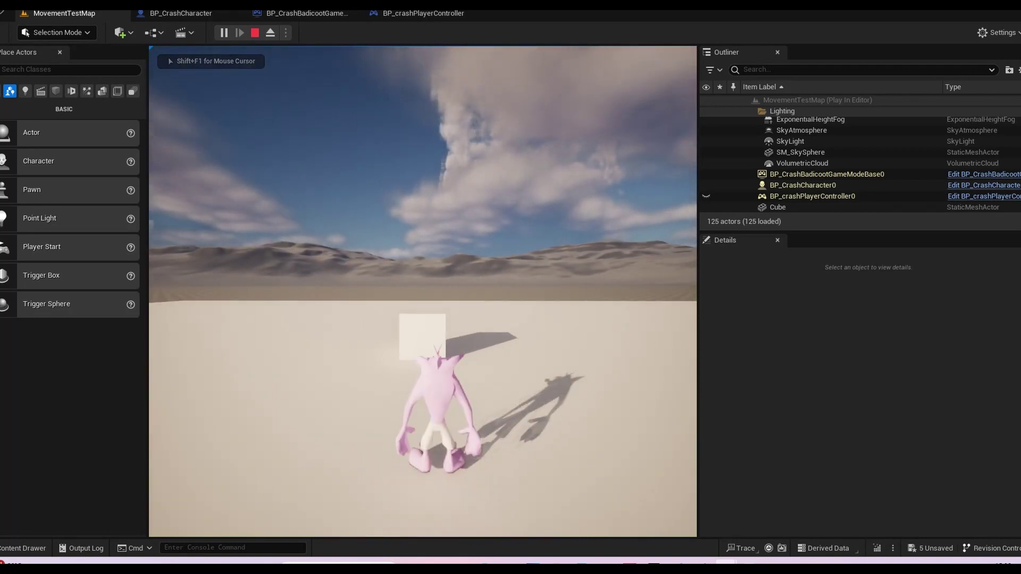
{"action": "key", "text": "s"}
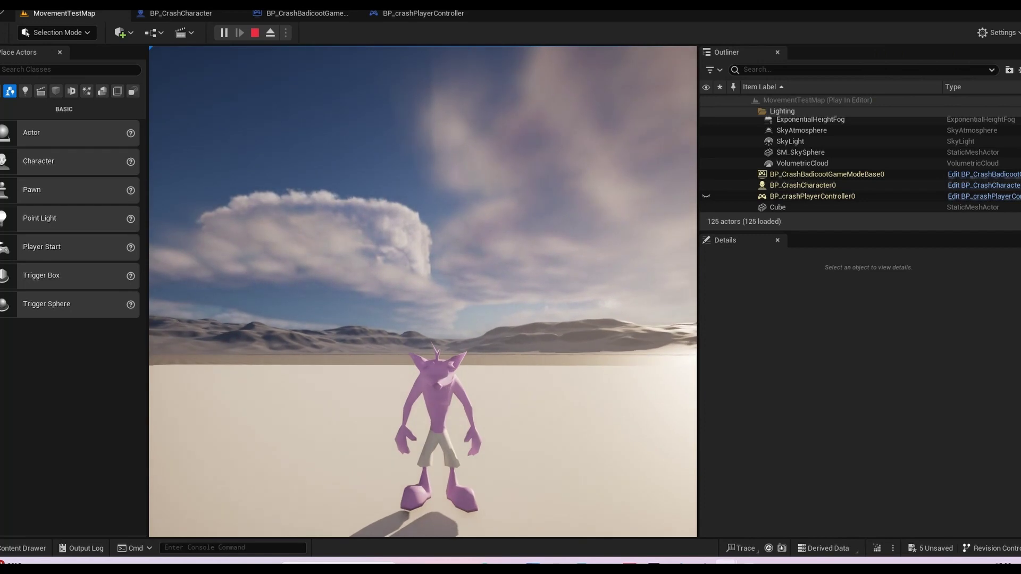
{"action": "key", "text": "w"}
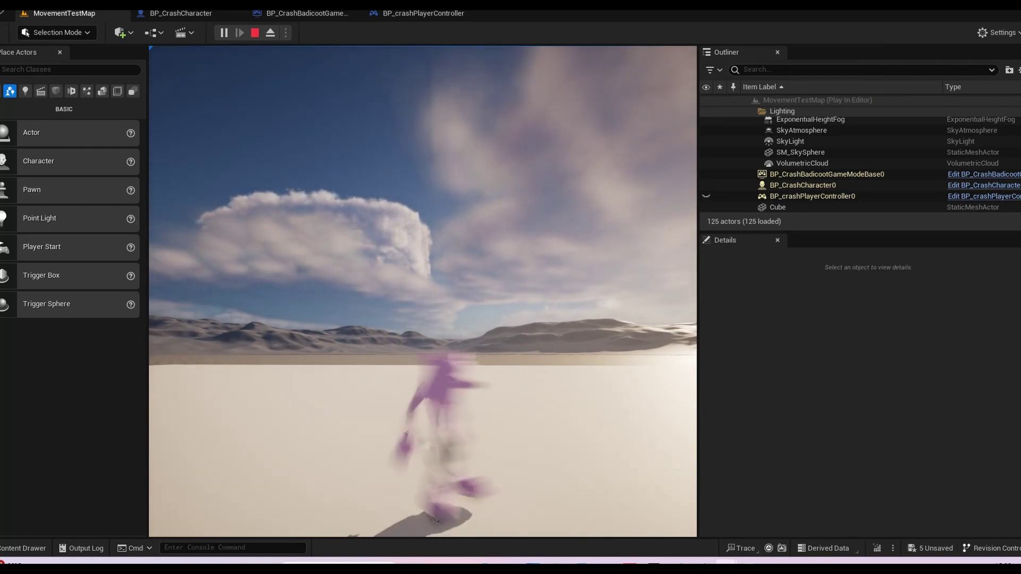
{"action": "key", "text": "w"}
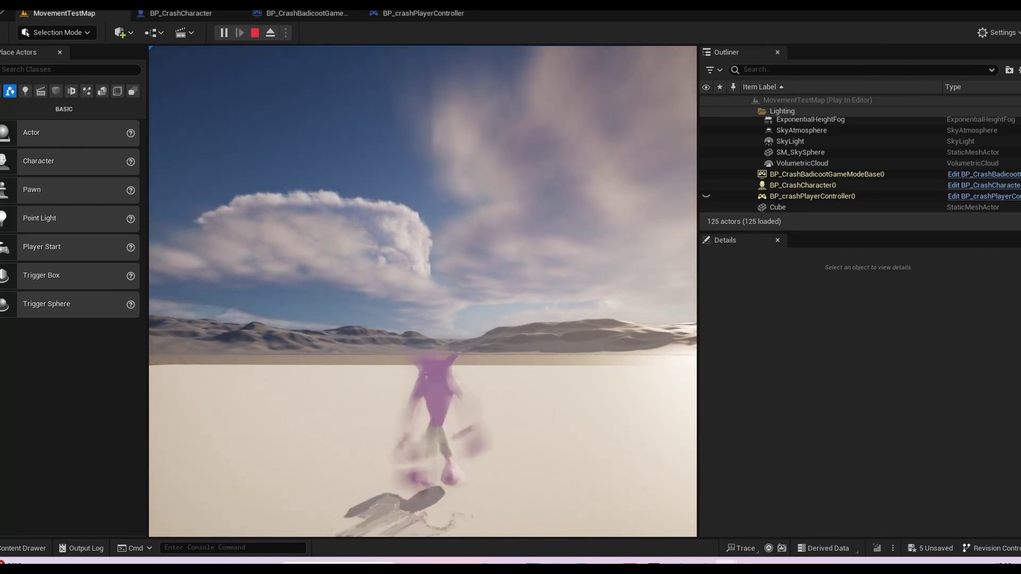
{"action": "key", "text": "w"}
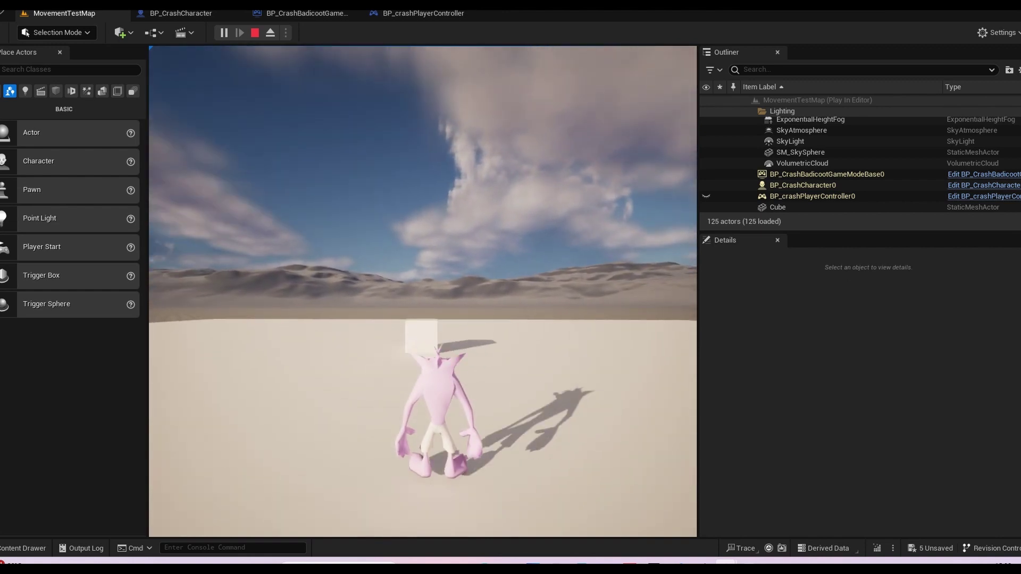
- Test running forward and jumping onto the cube with the new character model, and stop playing the level
{"action": "key", "text": "w"}
{"action": "key", "text": "space"}
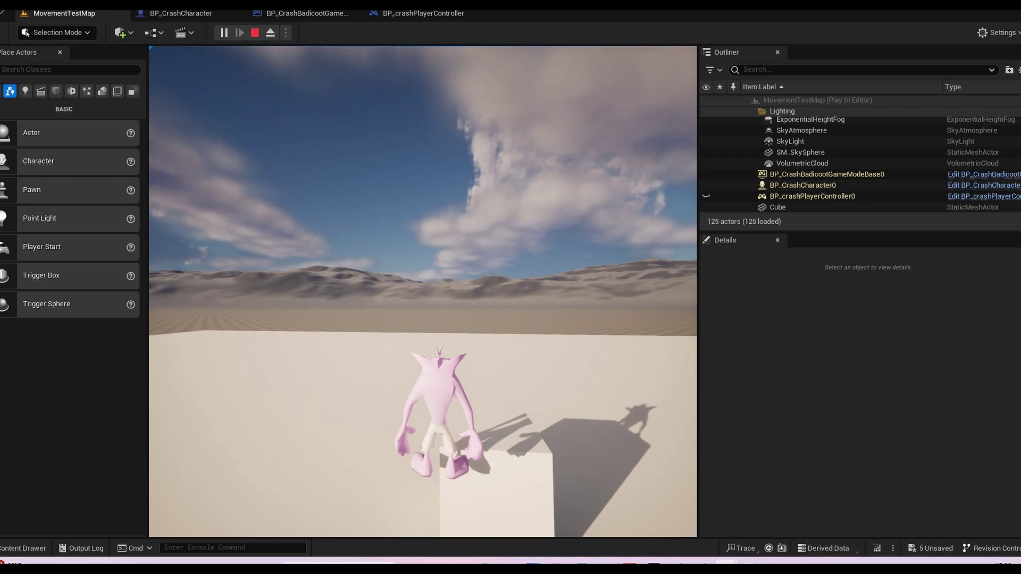
{"action": "key", "text": "Escape"}
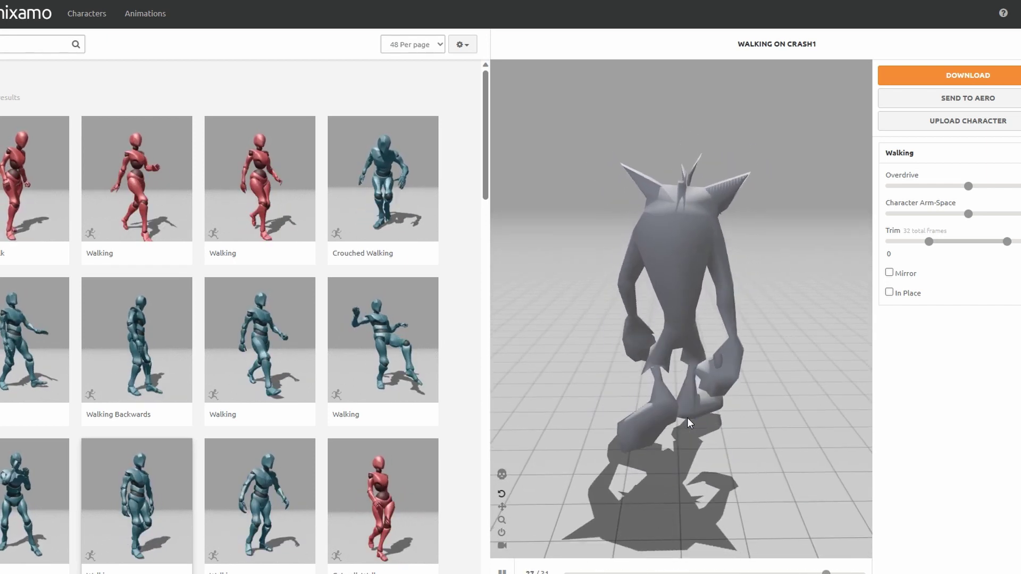
- Switch to Mixamo and examine the Walking animation on the uploaded Crash model from different sides
{"action": "left_click_drag", "start_coordinate": [643, 419], "coordinate": [552, 414]}
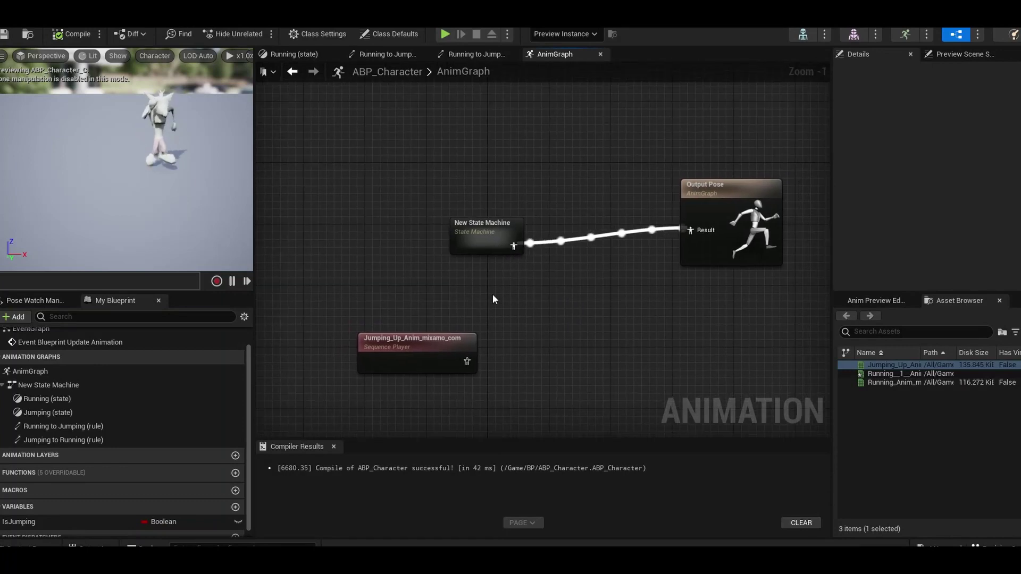
- Switch to ABP_Character in Unreal Editor and delete the unconnected Jumping_Up sequence player from the AnimGraph
{"action": "left_click", "coordinate": [433, 342]}
{"action": "key", "text": "Delete"}
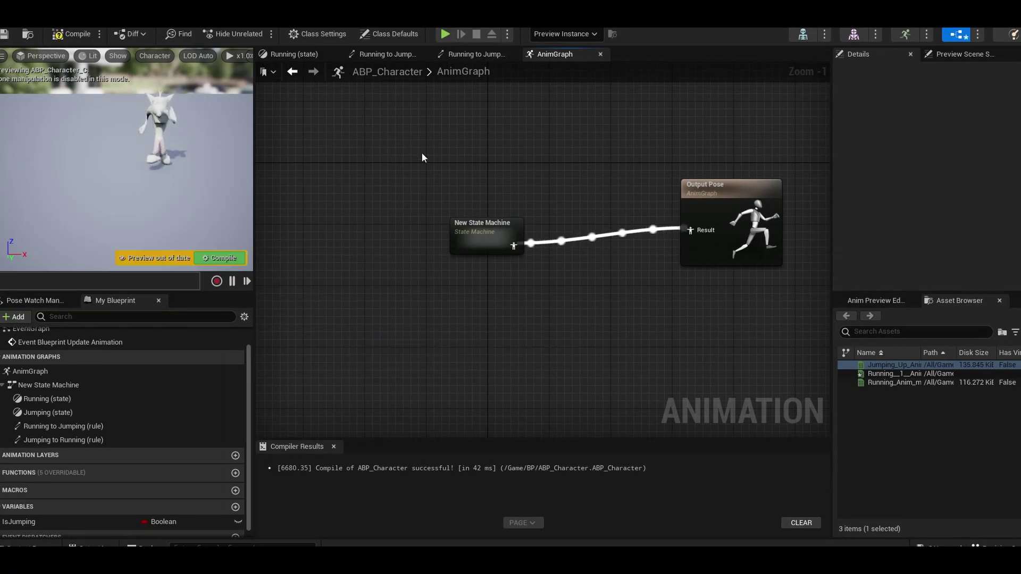
- Review ABP_Character's Running to Jumping rule, New State Machine, AnimGraph and EventGraph
{"action": "left_click", "coordinate": [473, 54]}
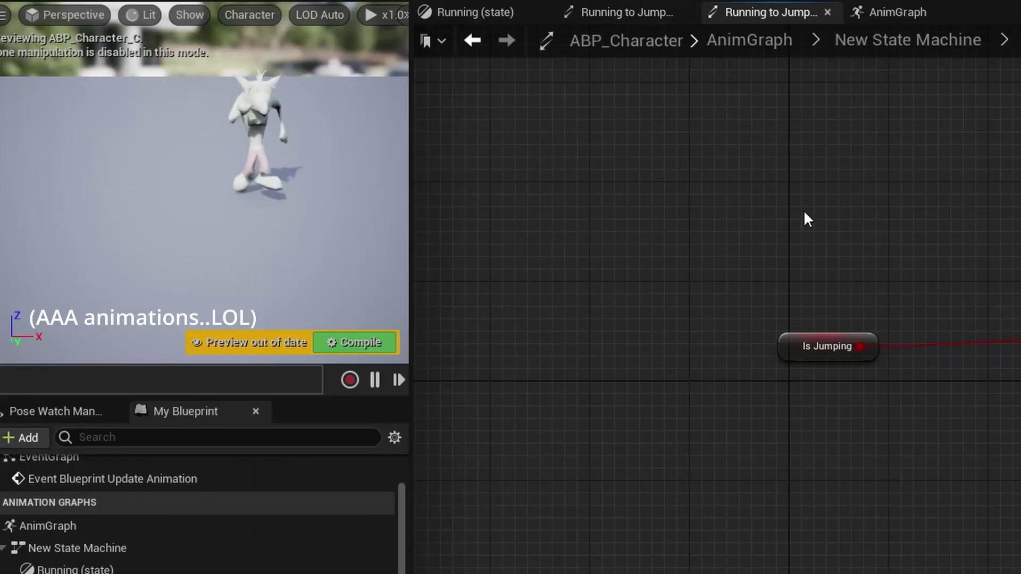
{"action": "left_click", "coordinate": [942, 44]}
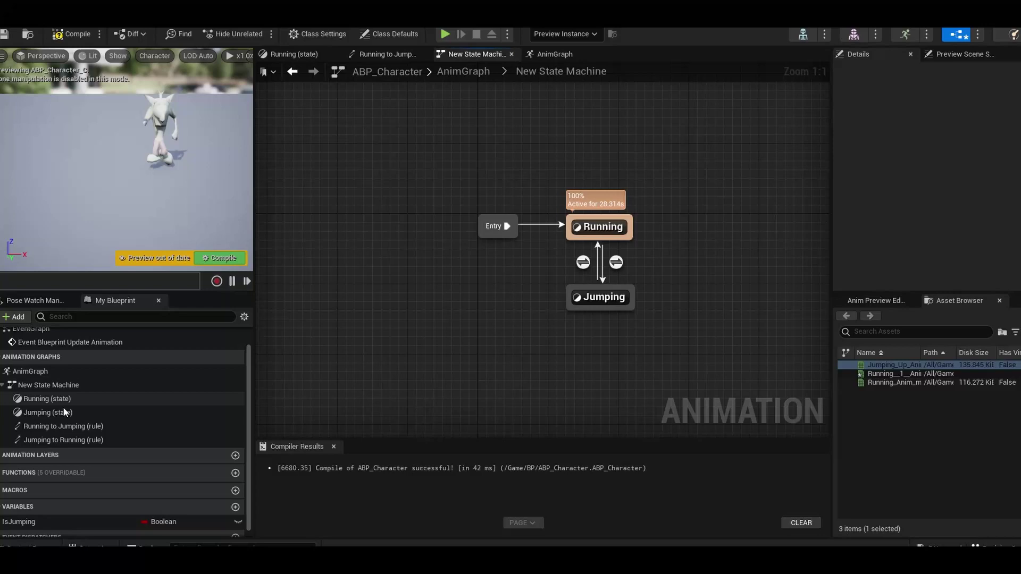
{"action": "left_click", "coordinate": [94, 524]}
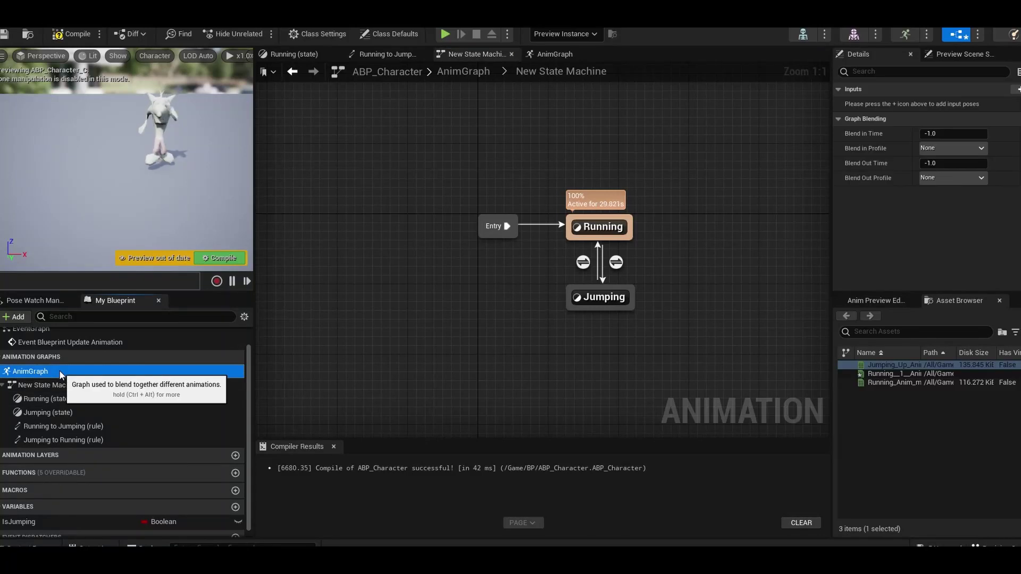
{"action": "double_click", "coordinate": [59, 371]}
{"action": "scroll", "coordinate": [49, 352], "scroll_direction": "up", "scroll_amount": 1}
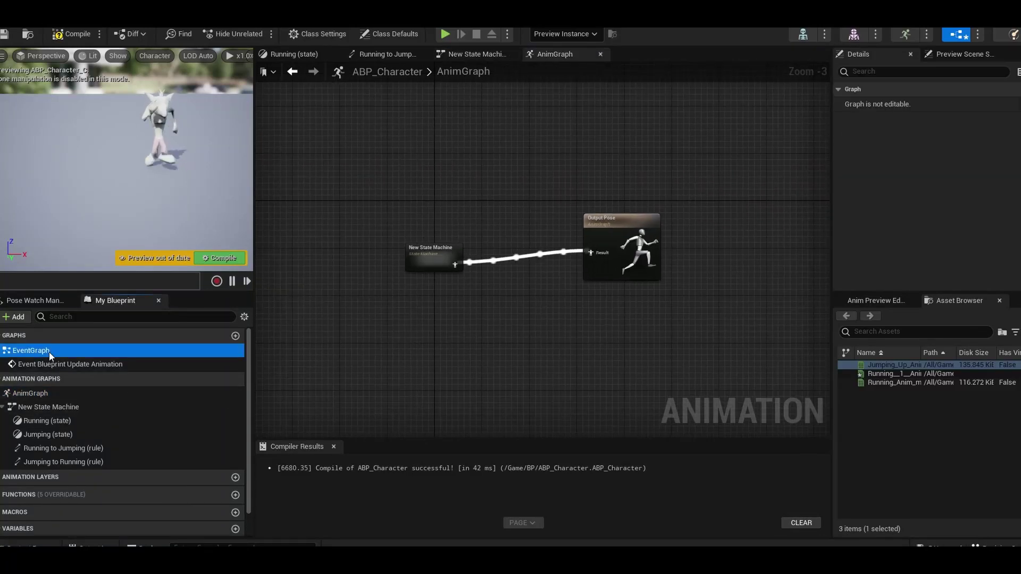
{"action": "double_click", "coordinate": [49, 350]}
{"action": "scroll", "coordinate": [590, 372], "scroll_direction": "down", "scroll_amount": 1}
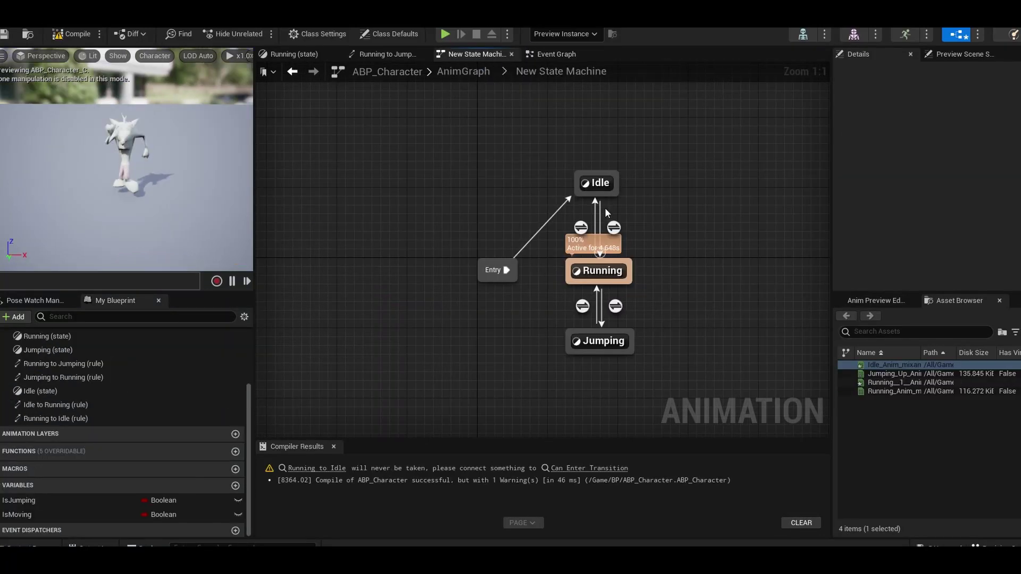
- Connect IsMoving through a NOT node to Can Enter Transition in the Running to Idle rule, and return to New State Machine
{"action": "double_click", "coordinate": [581, 228]}
{"action": "left_click_drag", "start_coordinate": [17, 515], "coordinate": [284, 364]}
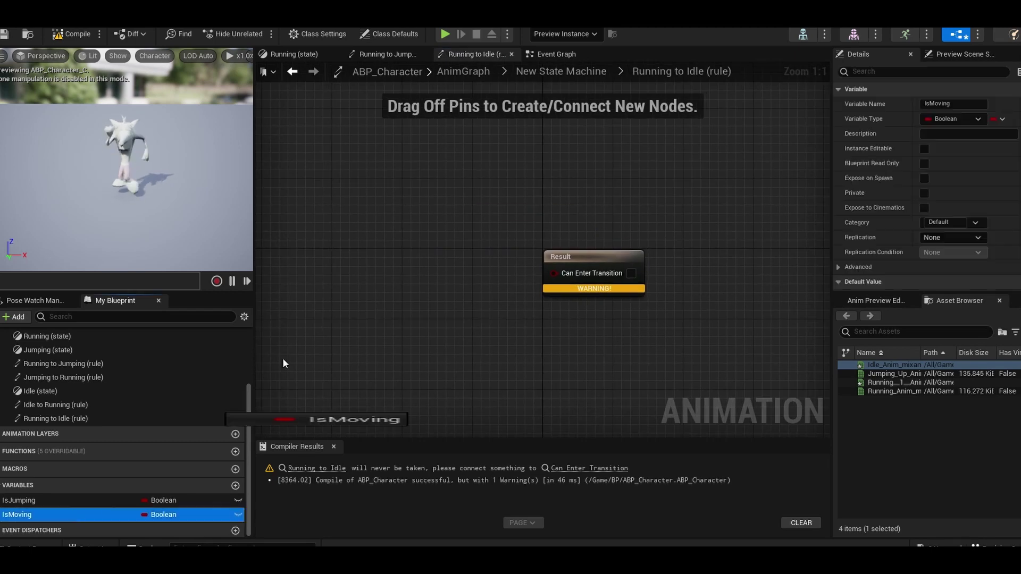
{"action": "left_click", "coordinate": [413, 286]}
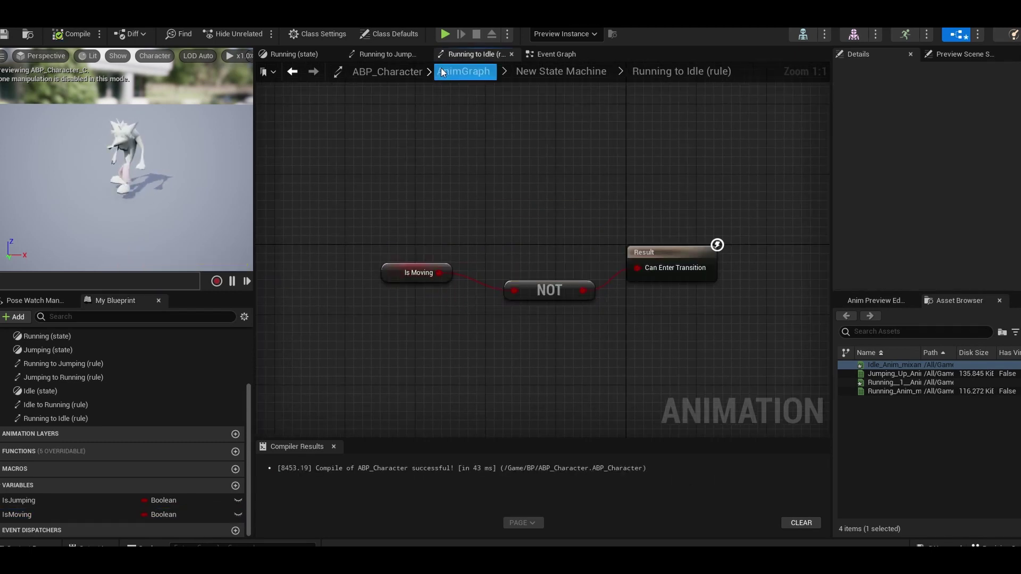
{"action": "left_click", "coordinate": [560, 71]}
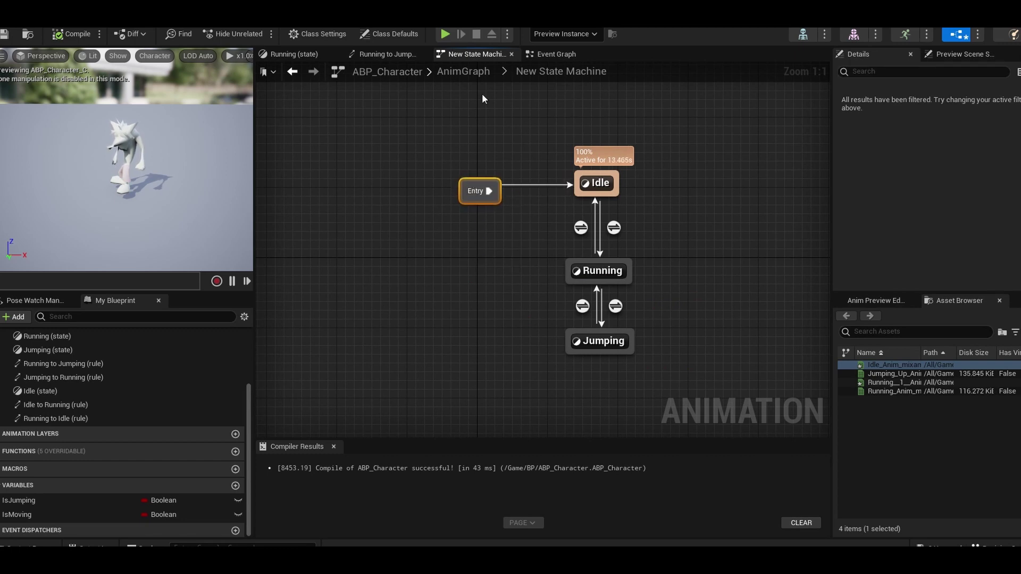
- Review the state machine layout, the Event Graph logic for IsJumping and IsMoving, and the Idle to Running and Running to Jumping rules
{"action": "right_click_drag", "start_coordinate": [502, 112], "coordinate": [426, 113]}
{"action": "right_click_drag", "start_coordinate": [486, 142], "coordinate": [483, 264]}
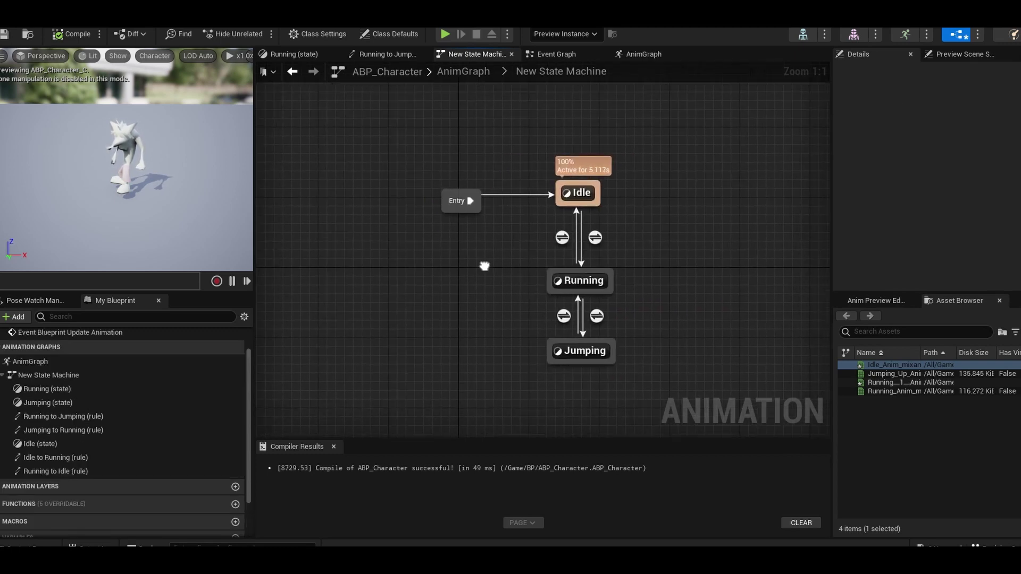
{"action": "left_click", "coordinate": [463, 71]}
{"action": "left_click", "coordinate": [555, 54]}
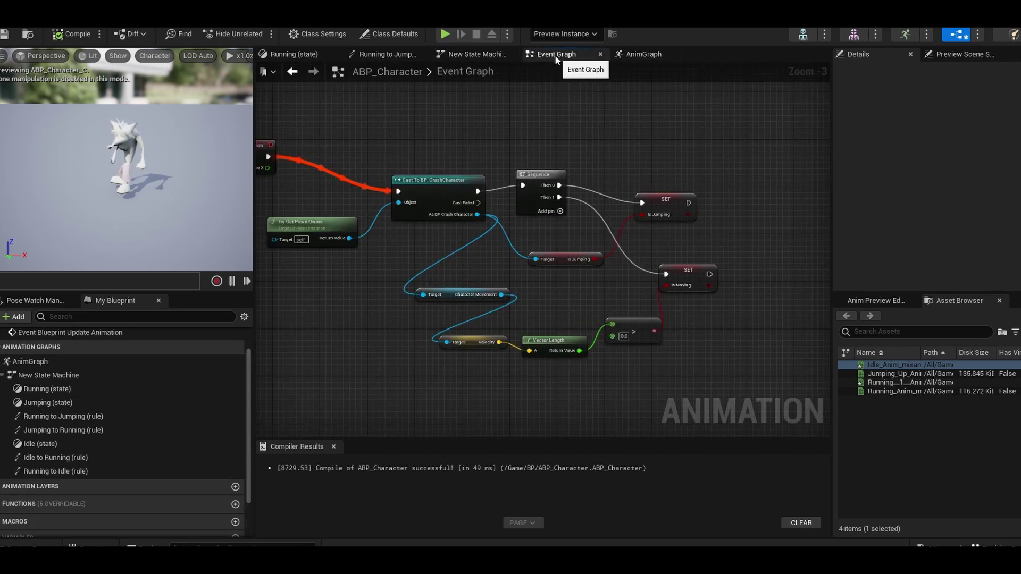
{"action": "left_click", "coordinate": [719, 345]}
{"action": "right_click_drag", "start_coordinate": [644, 388], "coordinate": [628, 393]}
{"action": "left_click", "coordinate": [483, 54]}
{"action": "double_click", "coordinate": [595, 232]}
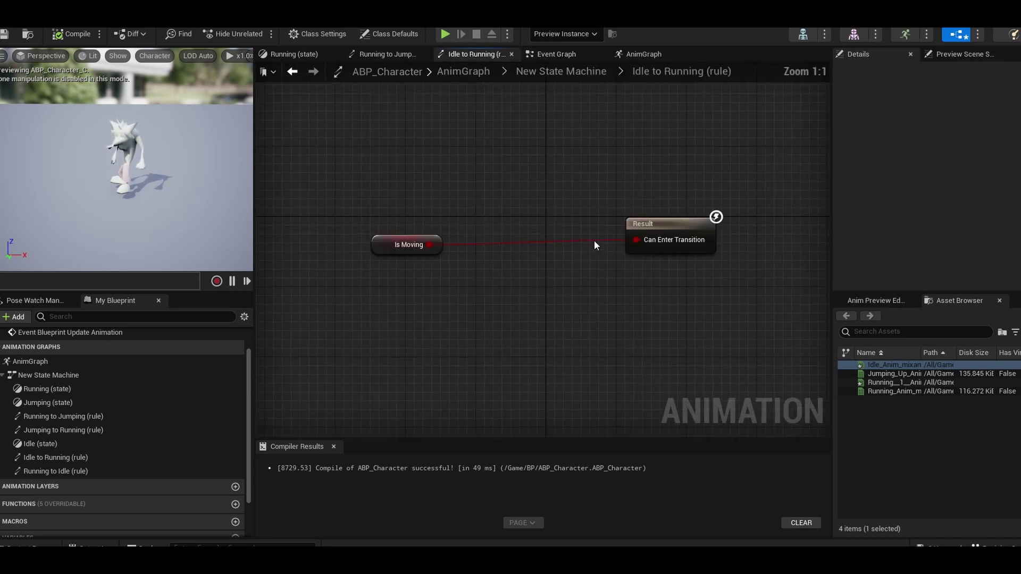
{"action": "left_click", "coordinate": [563, 71]}
{"action": "double_click", "coordinate": [625, 306]}
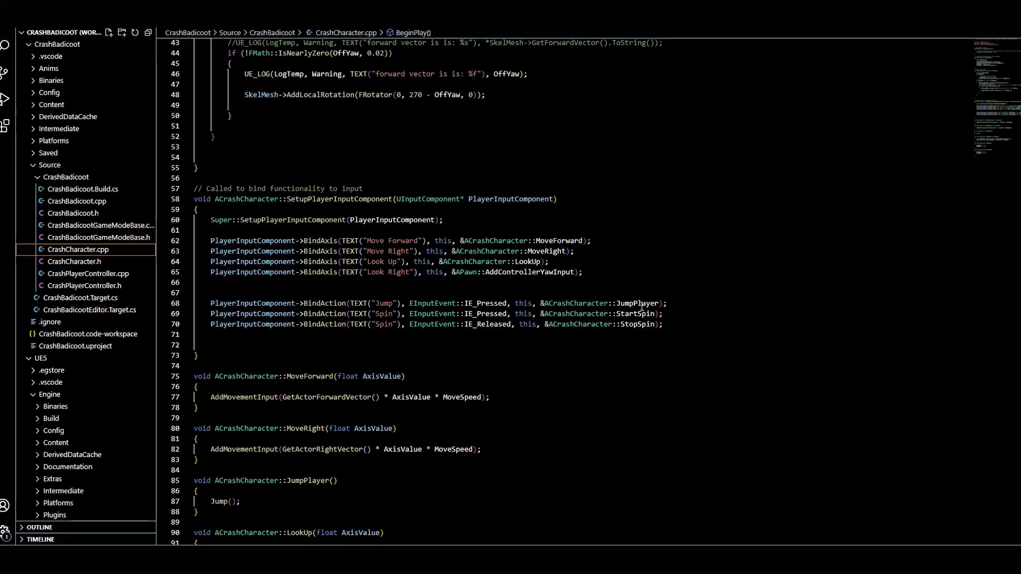
- Switch to Visual Studio Code and add bIsJumping = true; before the Jump() call in JumpPlayer in CrashCharacter.cpp
{"action": "scroll", "coordinate": [641, 307], "scroll_direction": "down", "scroll_amount": 6}
{"action": "left_click", "coordinate": [220, 299]}
{"action": "key", "text": "Return"}
{"action": "type", "text": "bIsJumping = true;"}
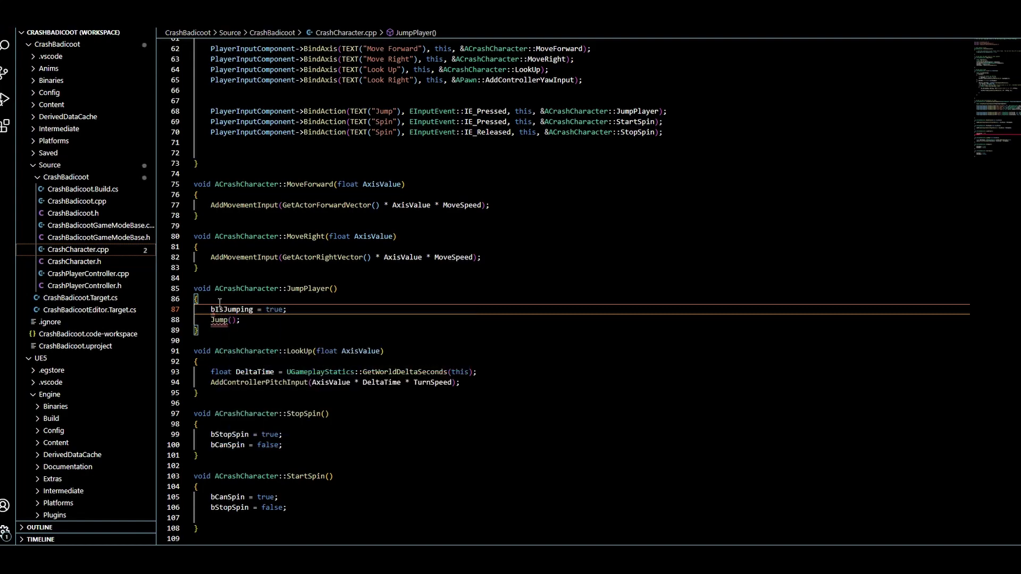
{"action": "scroll", "coordinate": [580, 292], "scroll_direction": "up", "scroll_amount": 10}
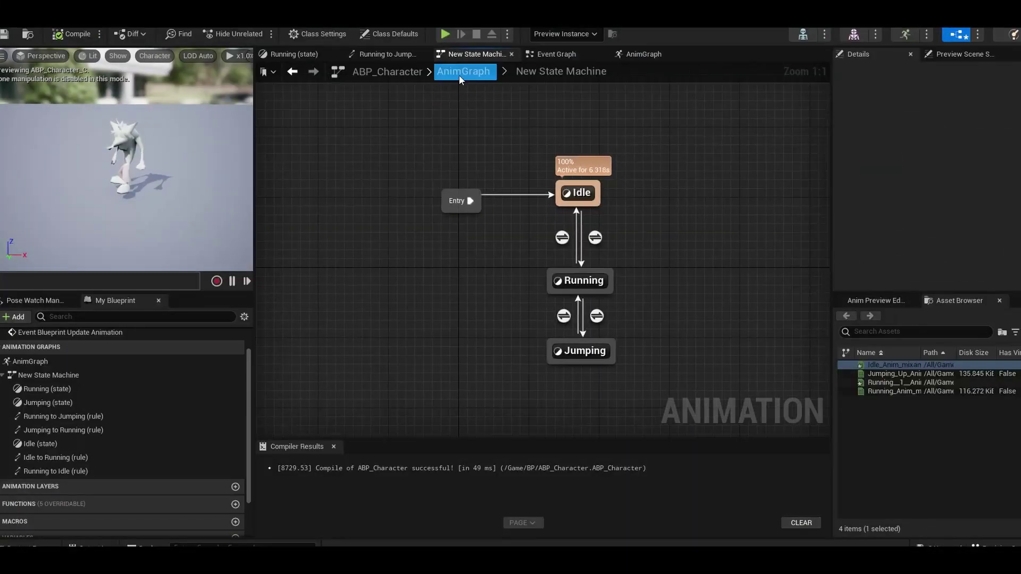
- Switch to ABP_Character in Unreal Editor and recheck its Event Graph and the transition rules between the Idle, Running and Jumping states
{"action": "left_click", "coordinate": [555, 55]}
{"action": "left_click", "coordinate": [482, 54]}
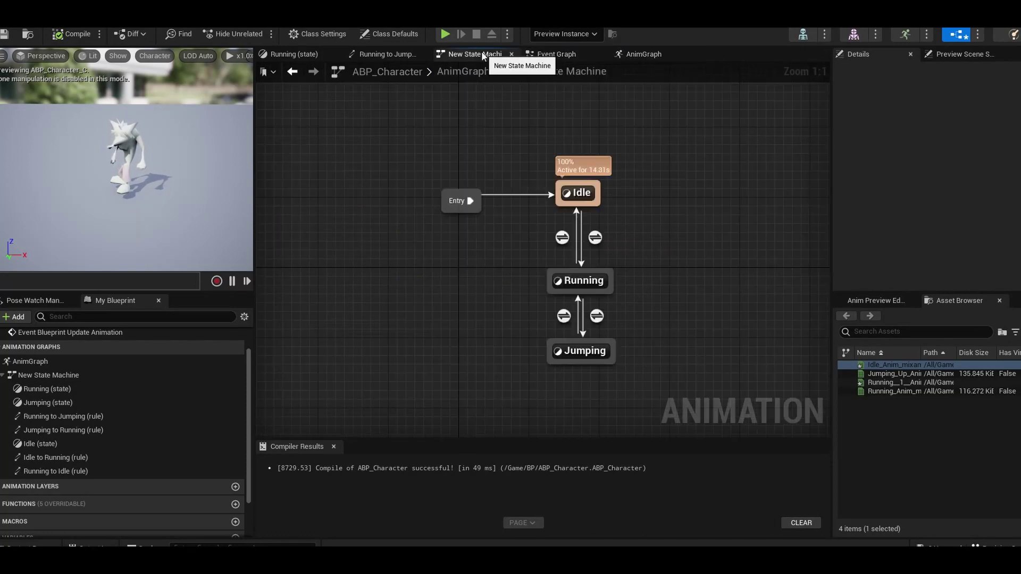
{"action": "double_click", "coordinate": [595, 239]}
{"action": "left_click", "coordinate": [563, 70]}
{"action": "double_click", "coordinate": [624, 304]}
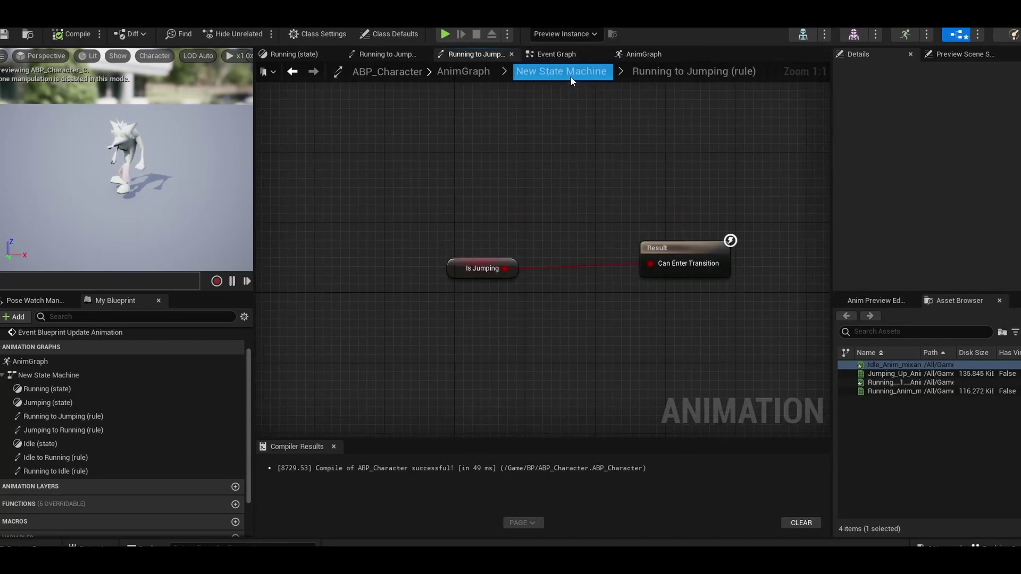
{"action": "left_click", "coordinate": [568, 71]}
{"action": "double_click", "coordinate": [589, 228]}
{"action": "left_click", "coordinate": [558, 71]}
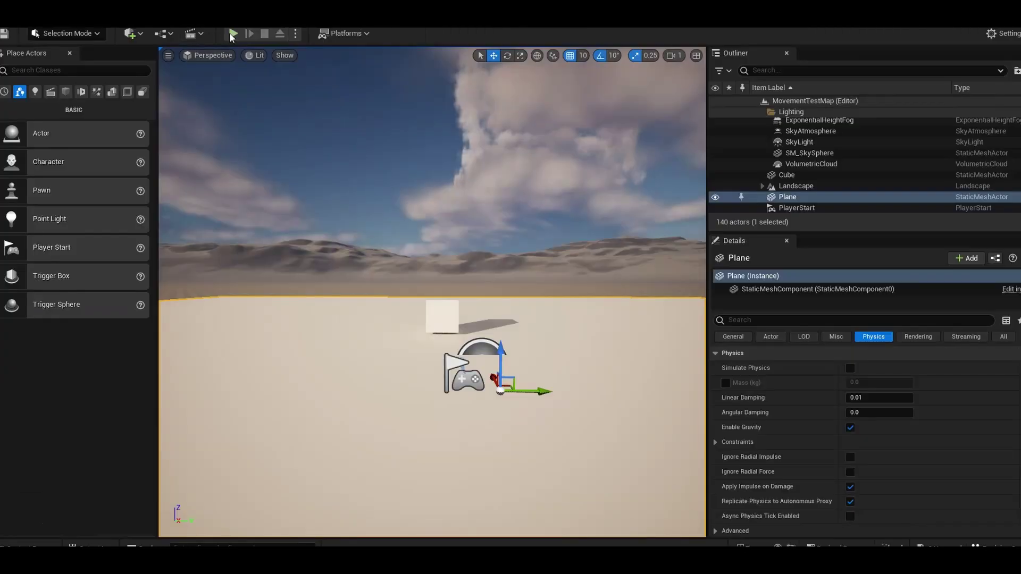
- Play MovementTestMap and test the character's idle, running and jumping animations while moving around the cube
{"action": "key", "text": "w"}
{"action": "key", "text": "space"}
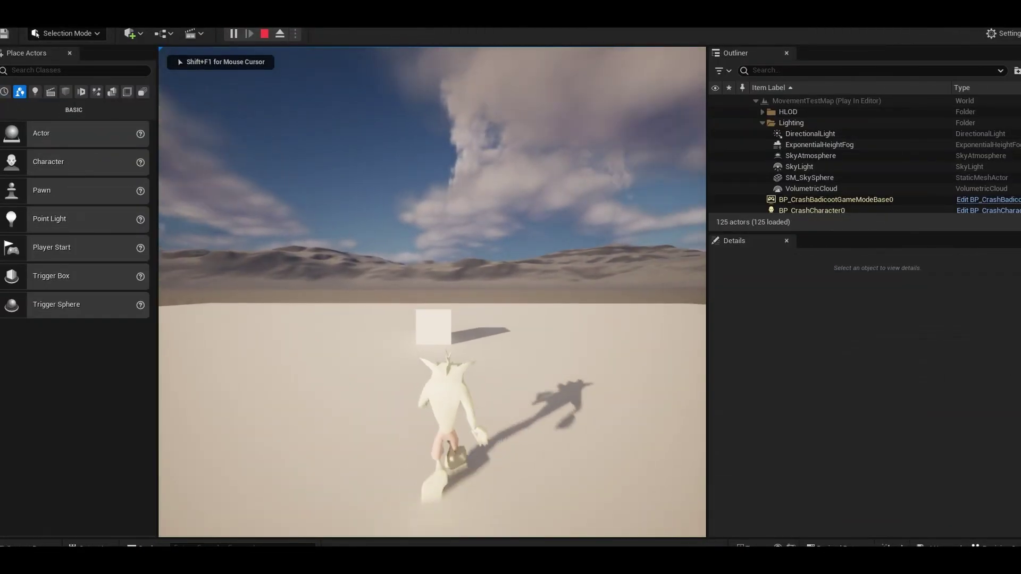
{"action": "key", "text": "space"}
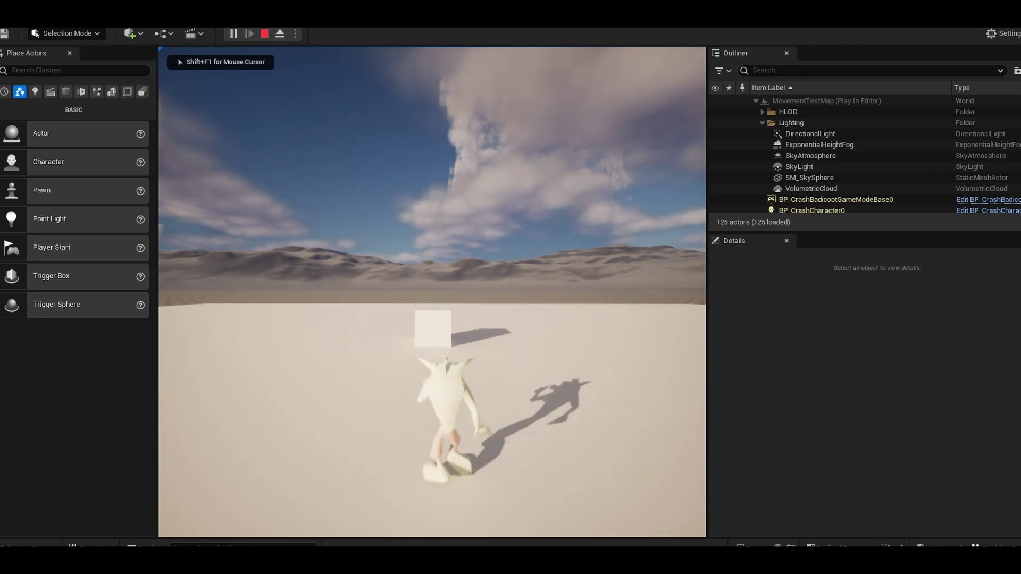
{"action": "key", "text": "w"}
{"action": "key", "text": "space"}
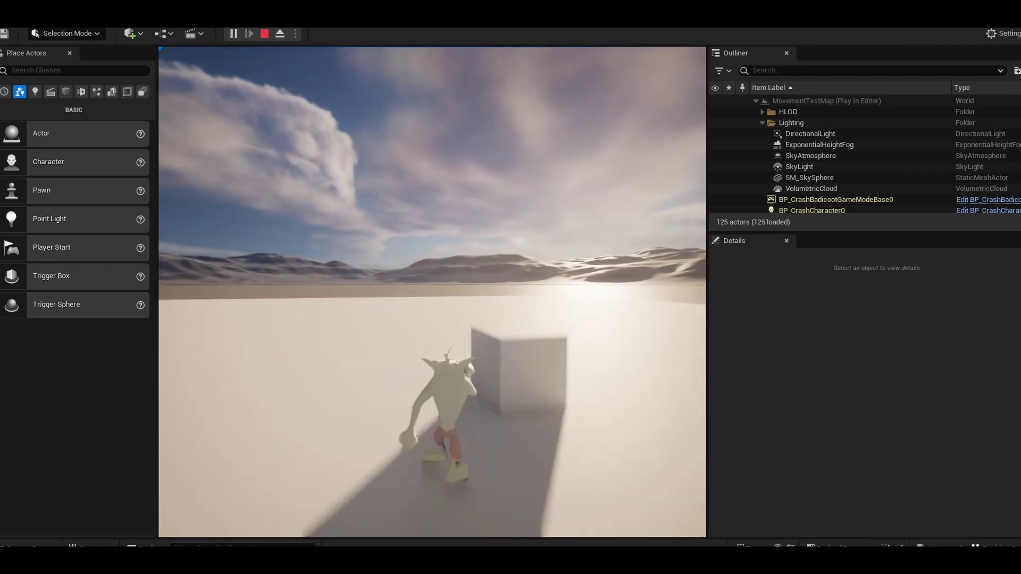
{"action": "key", "text": "space"}
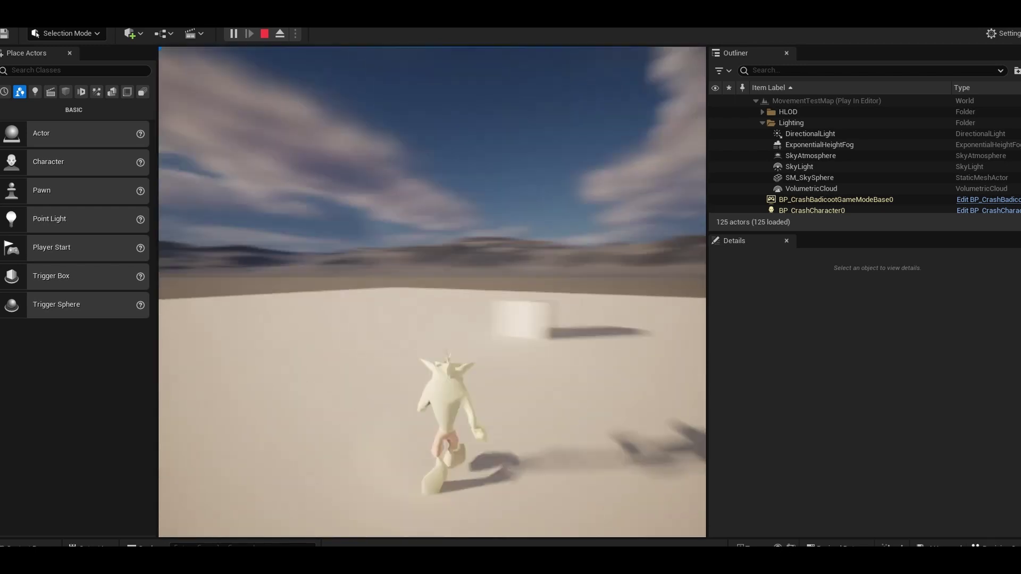
{"action": "key", "text": "space"}
{"action": "key", "text": "w"}
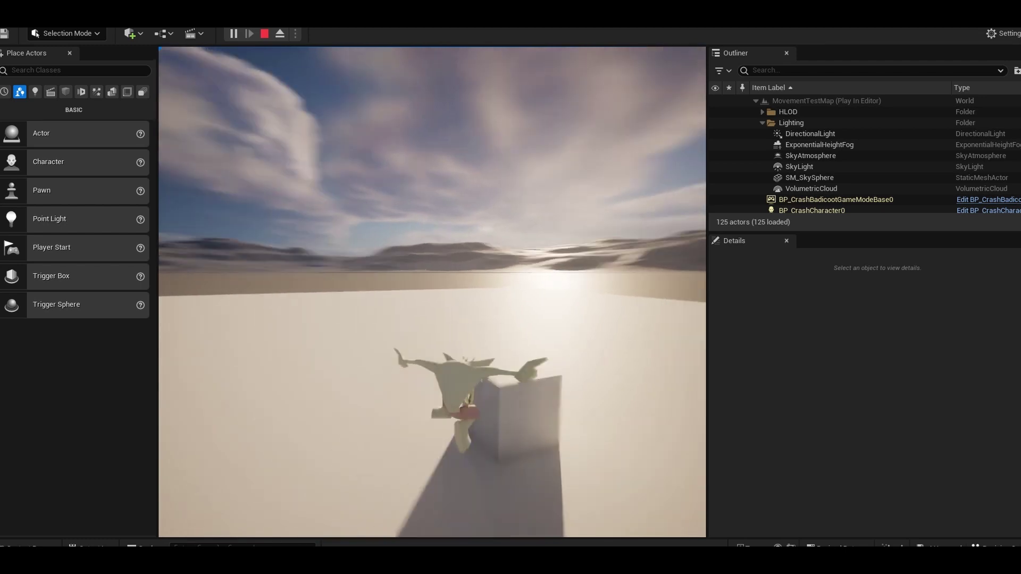
{"action": "key", "text": "space"}
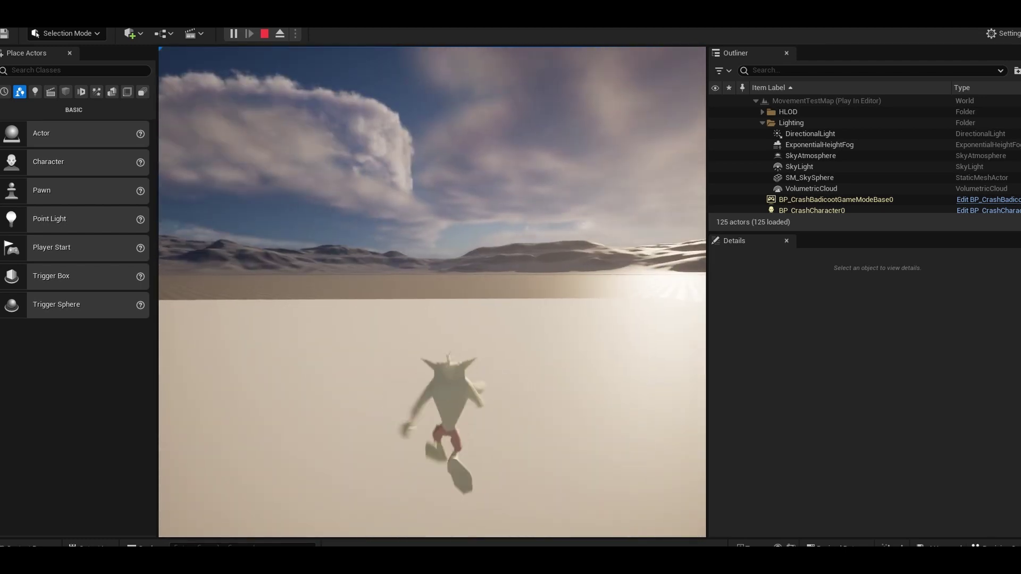
{"action": "key", "text": "w"}
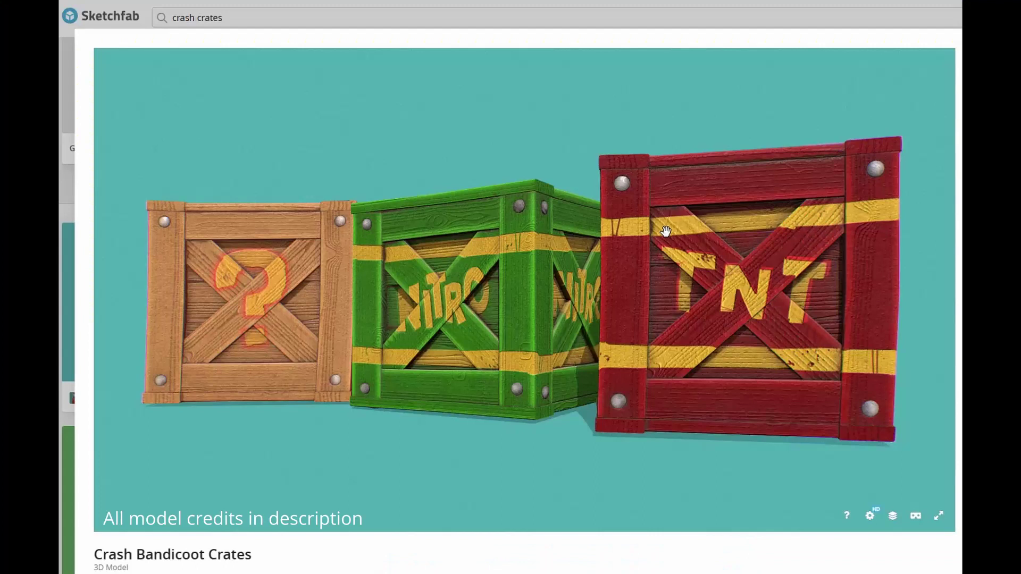
- Switch to Sketchfab and examine the Crash Bandicoot Crates model from several angles and distances
{"action": "mouse_move", "coordinate": [665, 231]}
{"action": "left_mouse_down"}
{"action": "mouse_move", "coordinate": [654, 244]}
{"action": "mouse_move", "coordinate": [547, 266]}
{"action": "mouse_move", "coordinate": [484, 232]}
{"action": "left_mouse_up"}
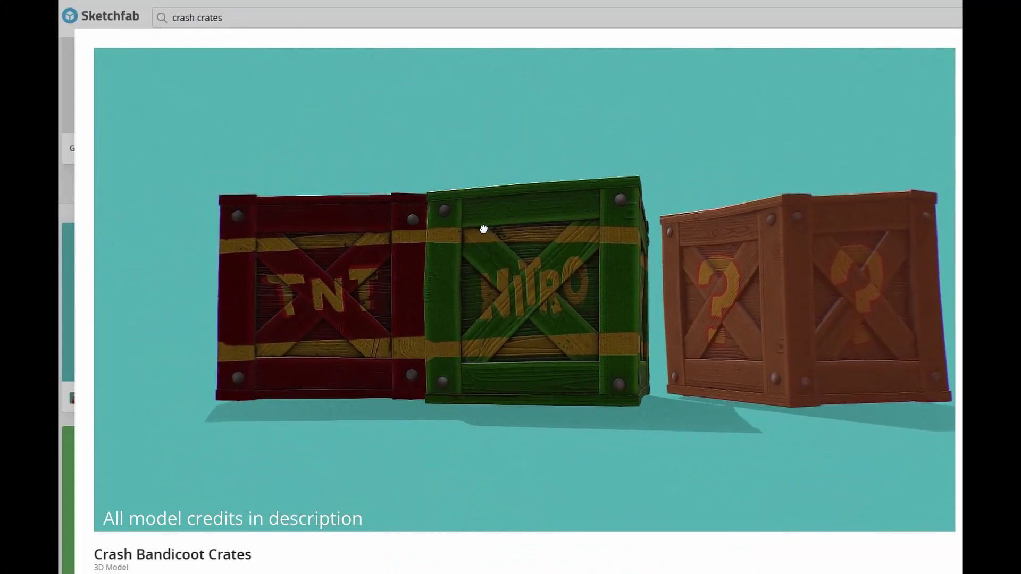
{"action": "scroll", "coordinate": [490, 234], "scroll_direction": "down", "scroll_amount": 3}
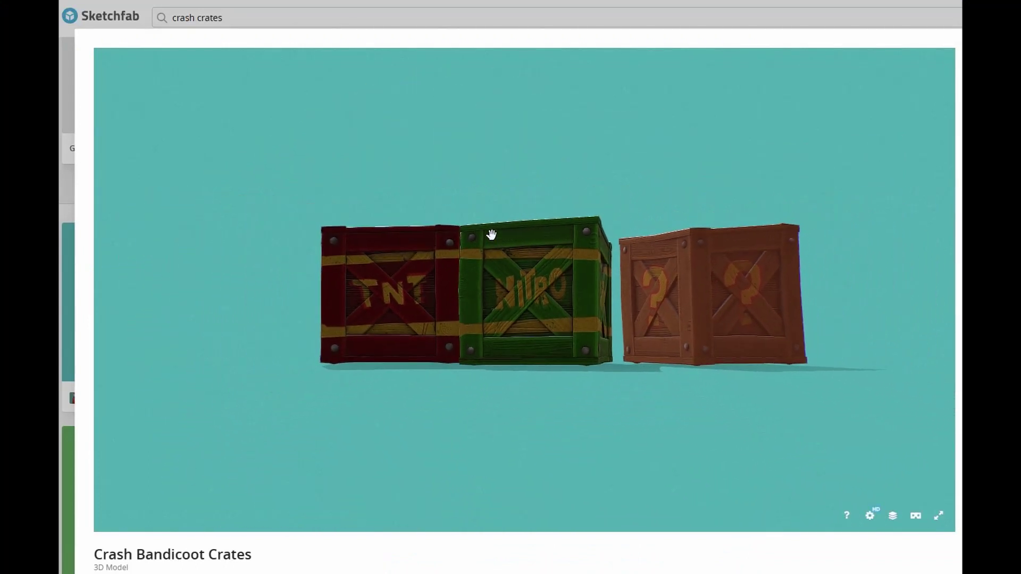
{"action": "scroll", "coordinate": [491, 234], "scroll_direction": "up", "scroll_amount": 5}
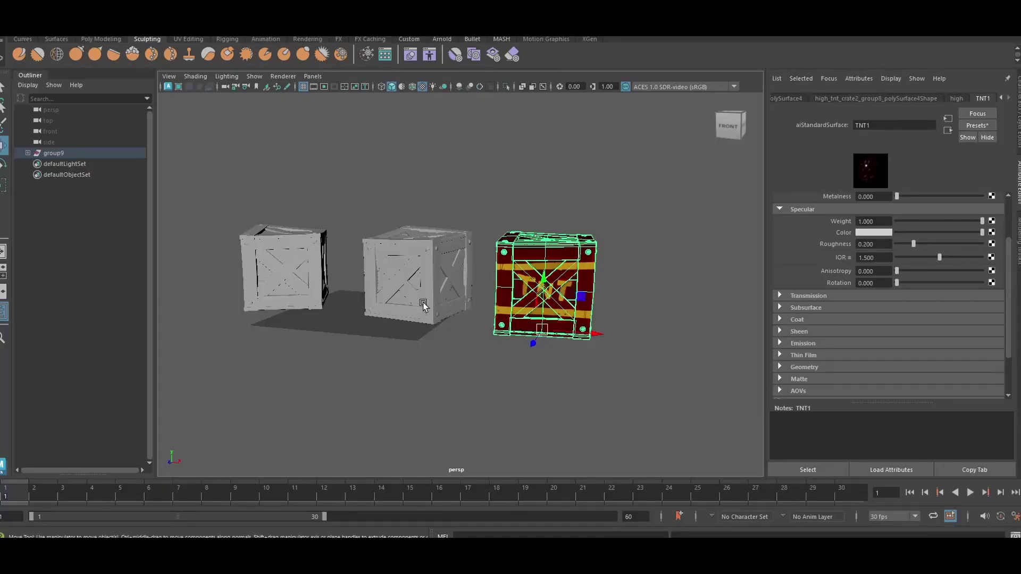
- Switch to Maya and open the new material assignment for the middle crate, showing the Arnold shaders
{"action": "left_click", "coordinate": [424, 304]}
{"action": "right_click", "coordinate": [431, 290]}
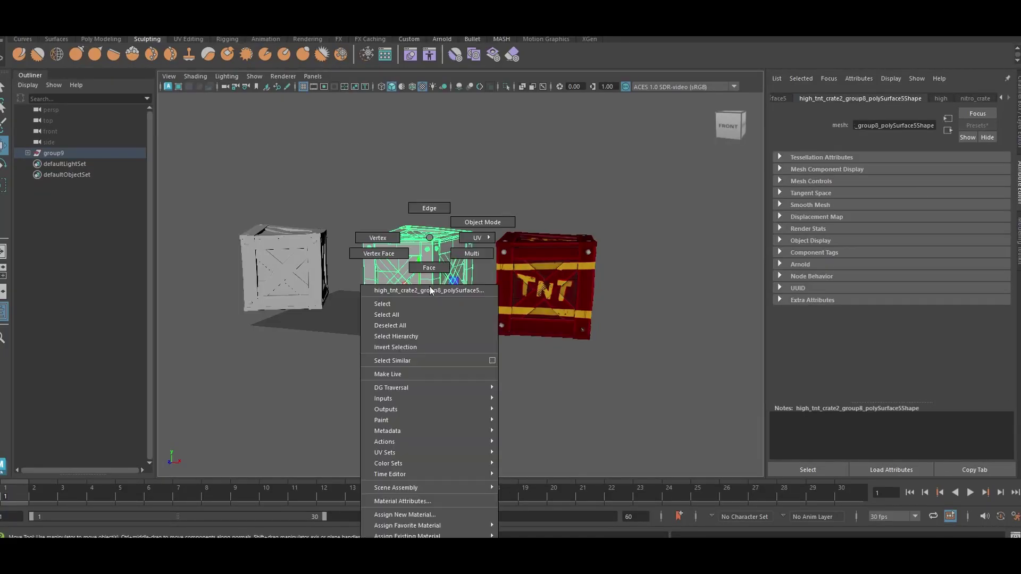
{"action": "left_click", "coordinate": [448, 516]}
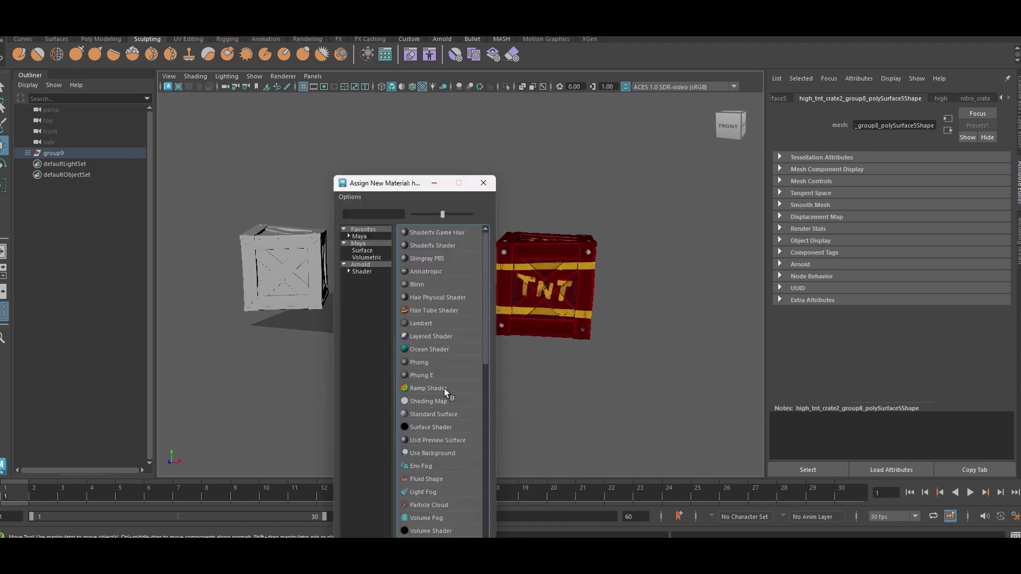
{"action": "left_click", "coordinate": [362, 273]}
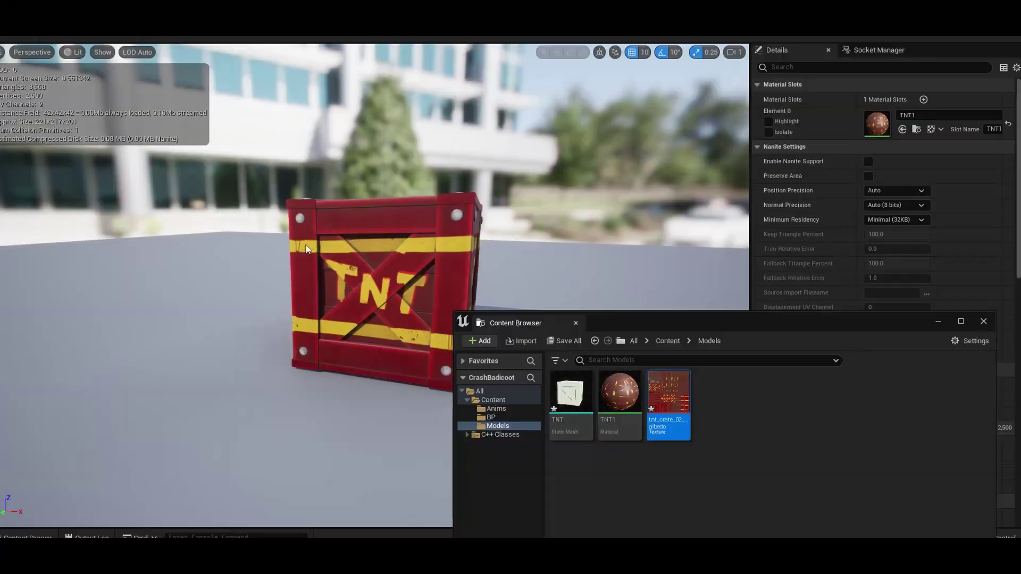
- Switch to Unreal Editor and examine the textured TNT crate mesh
{"action": "scroll", "coordinate": [313, 260], "scroll_direction": "down", "scroll_amount": 4}
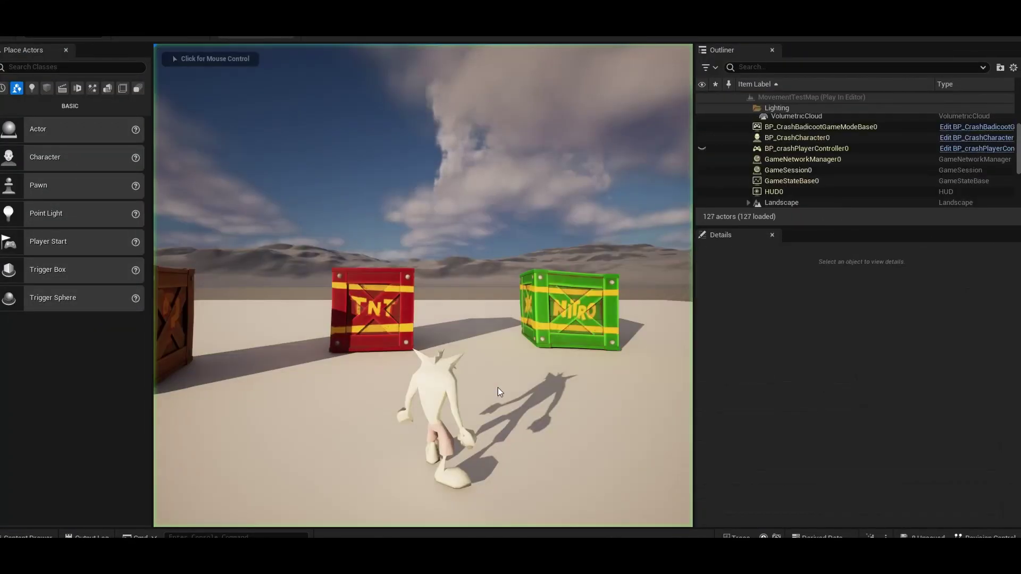
- Play MovementTestMap and run and jump the character around the textured NITRO and TNT crates
{"action": "key", "text": "w"}
{"action": "key", "text": "w"}
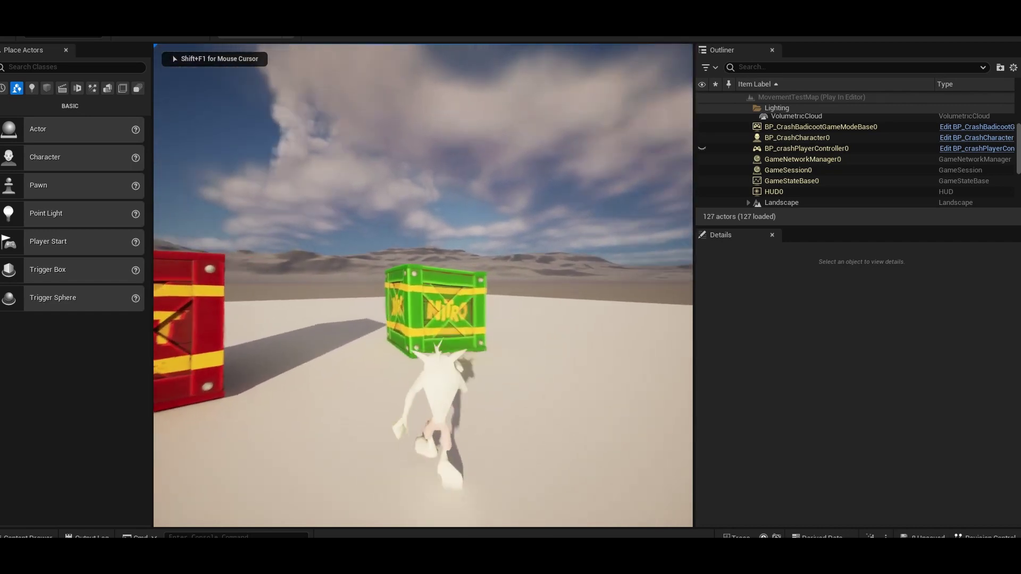
{"action": "key", "text": "space"}
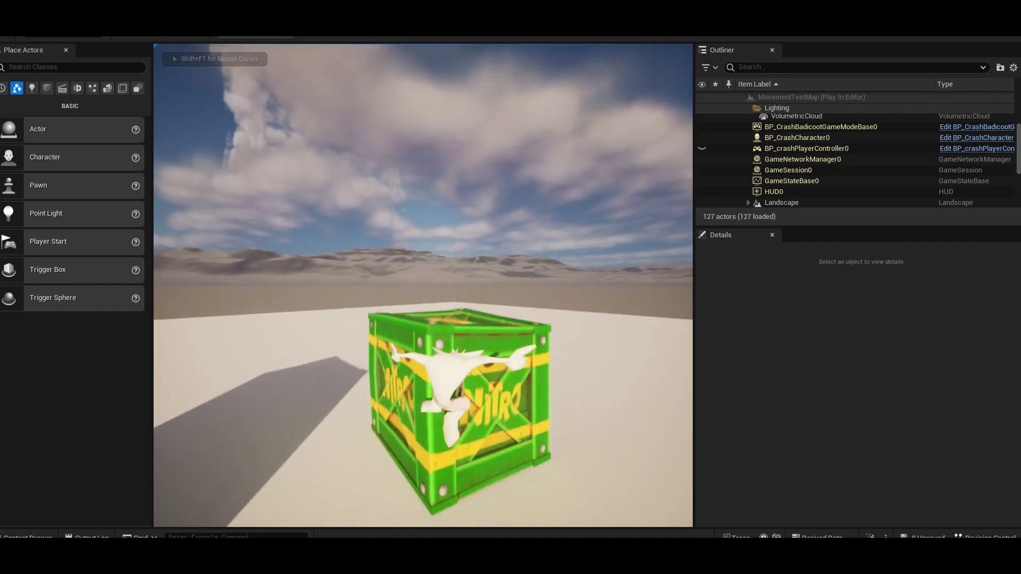
{"action": "key", "text": "a"}
{"action": "key", "text": "w"}
{"action": "key", "text": "space"}
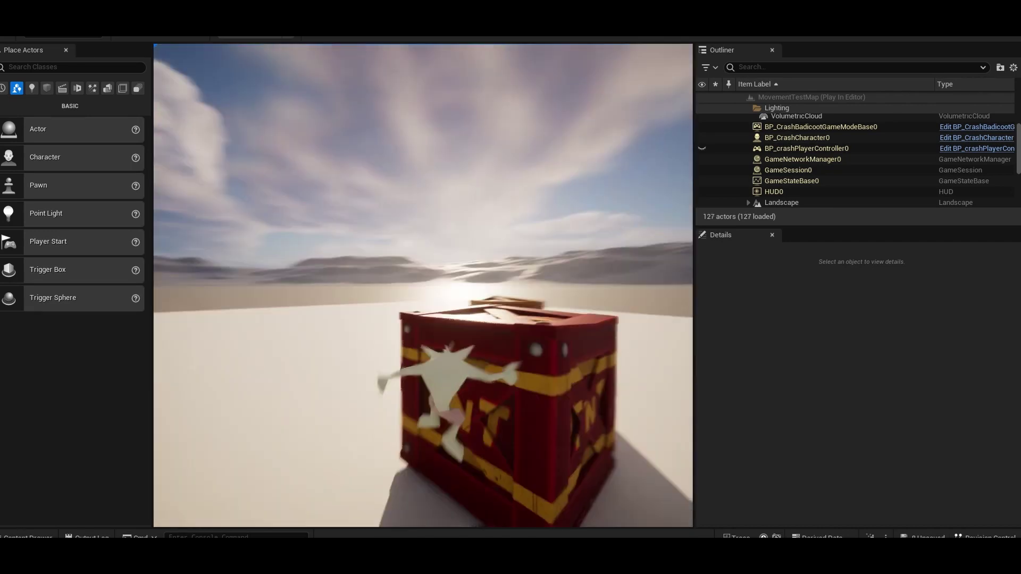
{"action": "key", "text": "space"}
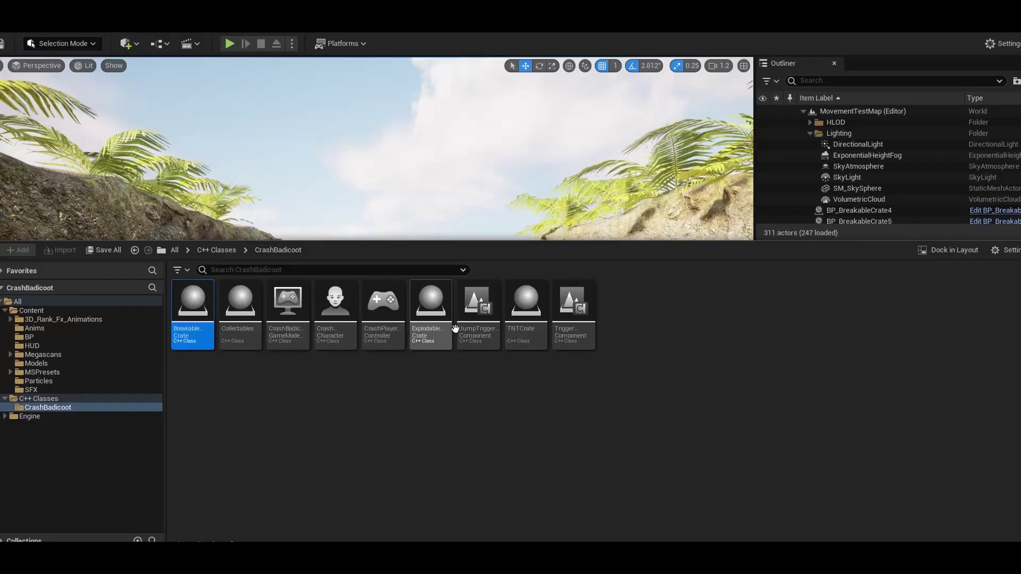
- Start creating a Blueprint class based on the BreakableCrate C++ class
{"action": "right_click", "coordinate": [449, 325]}
{"action": "left_click", "coordinate": [193, 306]}
{"action": "right_click", "coordinate": [199, 314]}
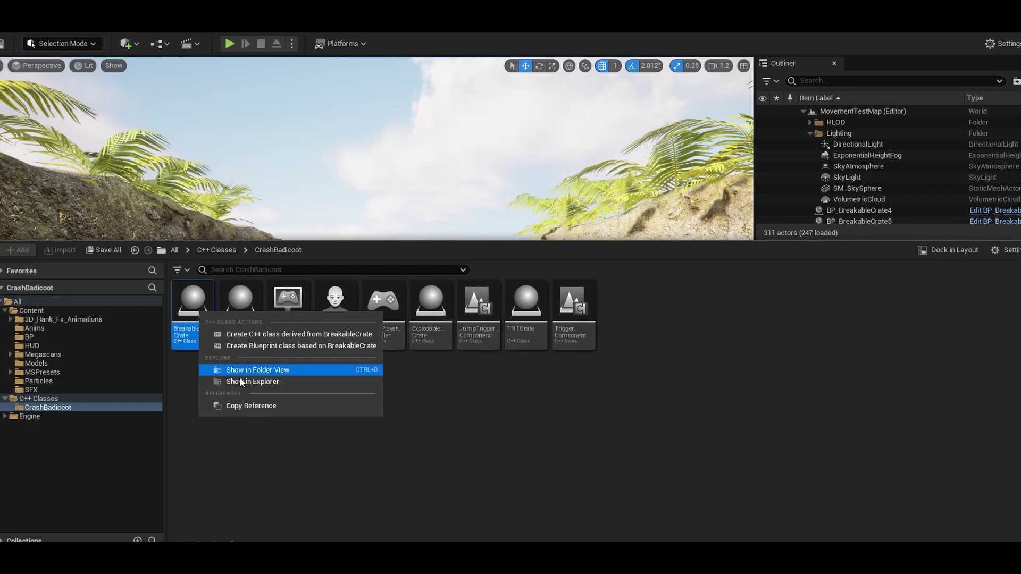
{"action": "left_click", "coordinate": [279, 346]}
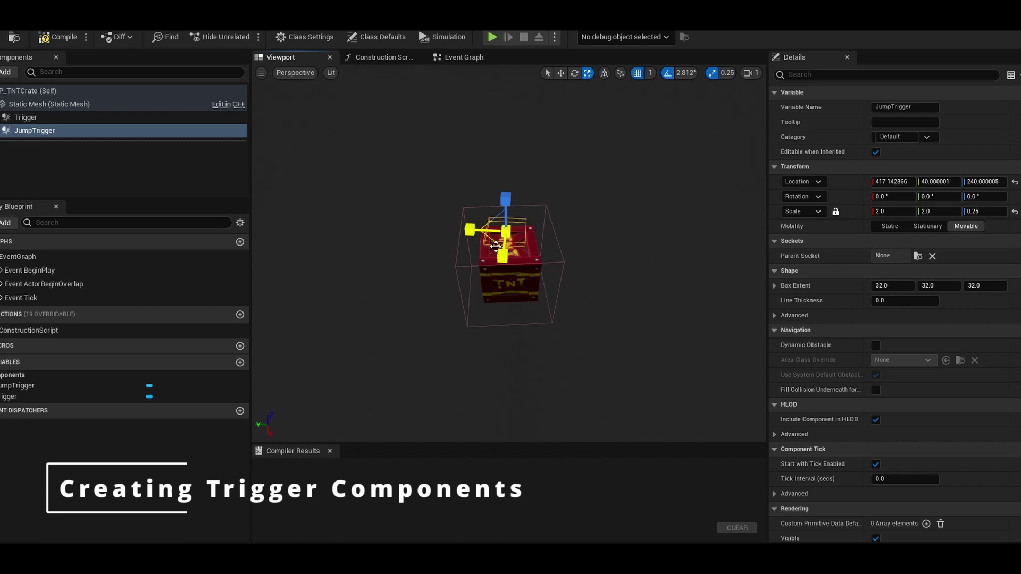
- Examine the JumpTrigger box on the TNT crate Blueprint from several angles, switching between the scale, rotate and move gizmos
{"action": "left_click", "coordinate": [588, 73]}
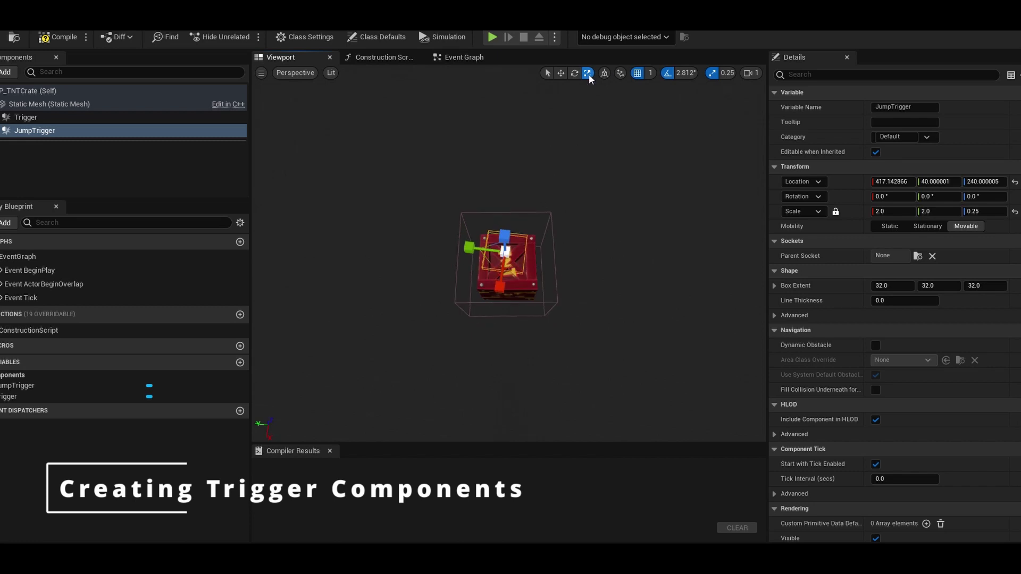
{"action": "left_click", "coordinate": [574, 73]}
{"action": "left_click_drag", "start_coordinate": [561, 282], "coordinate": [473, 282]}
{"action": "left_click", "coordinate": [561, 73]}
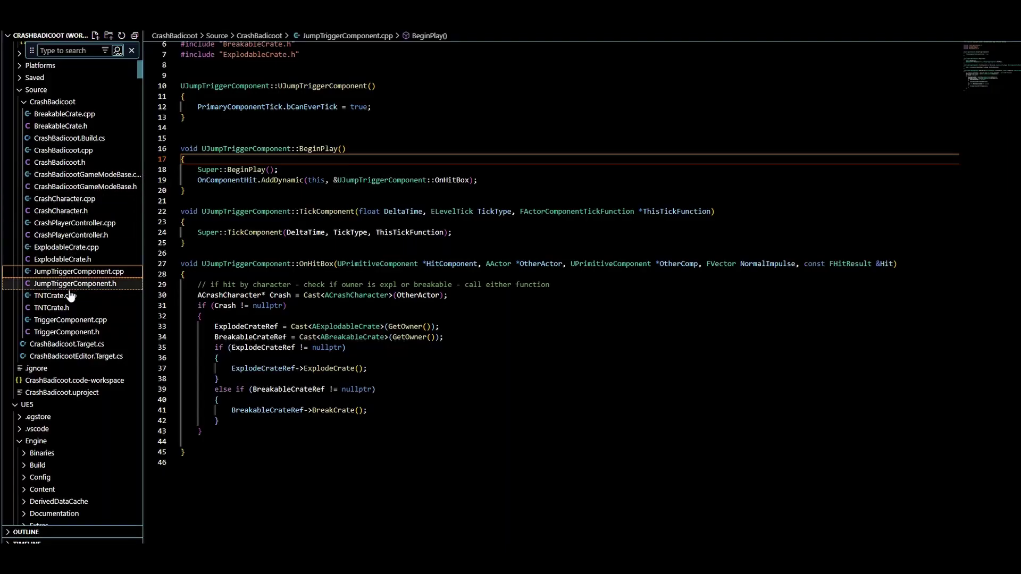
- Switch to the code editor and open TriggerComponent.cpp at the crate exploding and breaking logic in TickComponent
{"action": "left_click", "coordinate": [71, 320]}
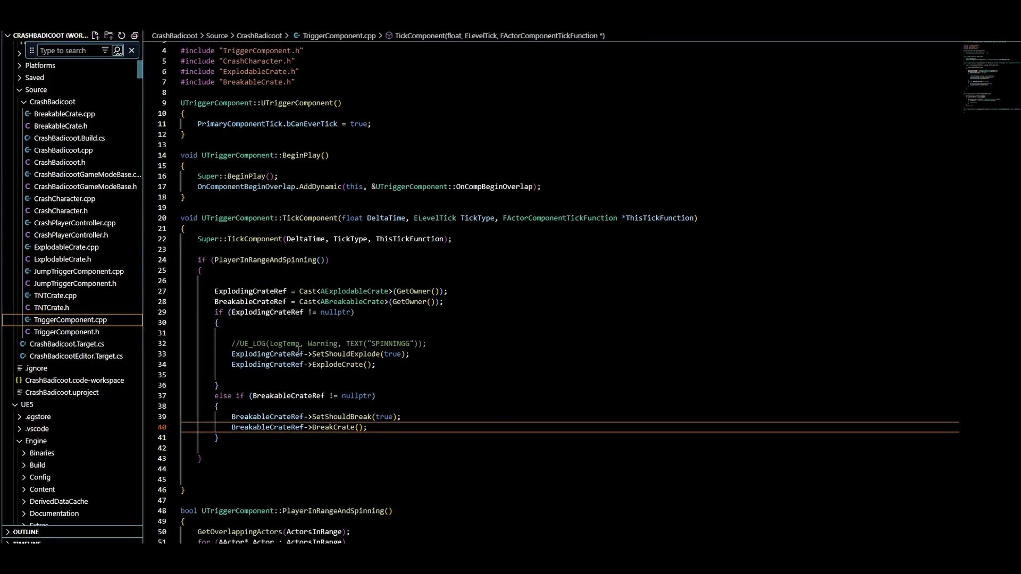
{"action": "left_click", "coordinate": [344, 371]}
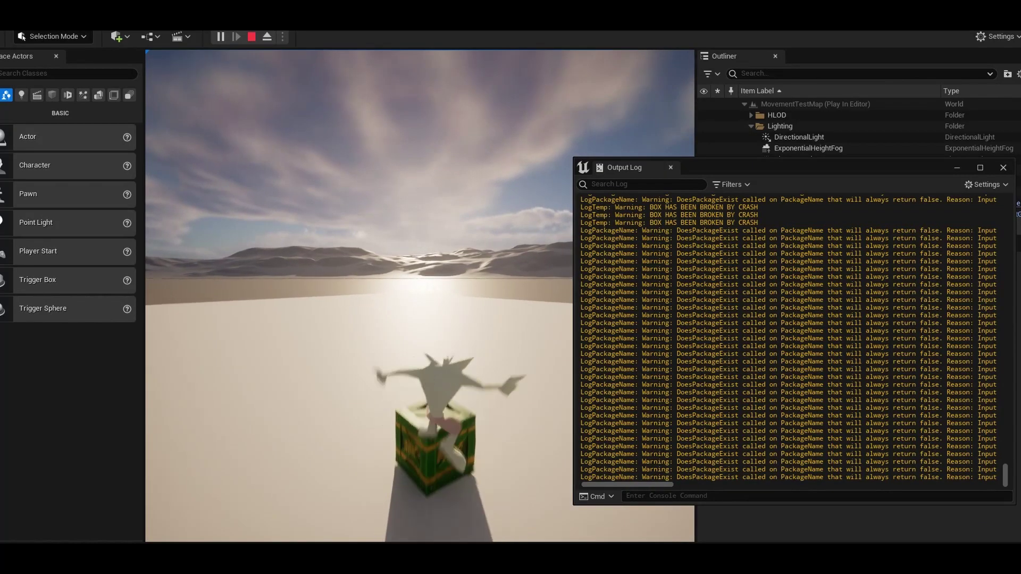
- Switch to Unreal Editor and play-test jumping onto the NITRO, TNT and wooden crates with the Output Log open, restarting play once
{"action": "key", "text": "w"}
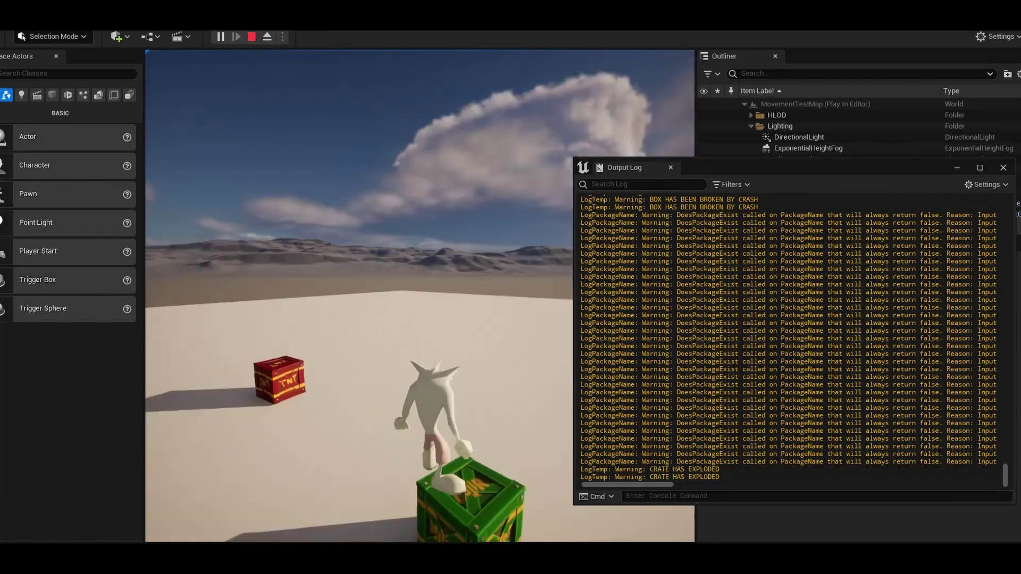
{"action": "key", "text": "Escape"}
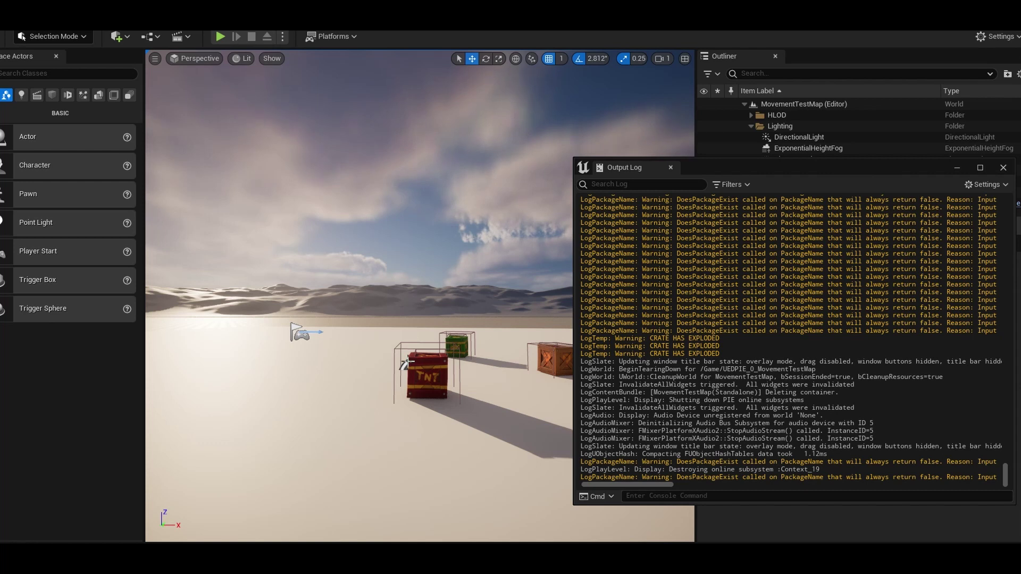
{"action": "left_click", "coordinate": [221, 37]}
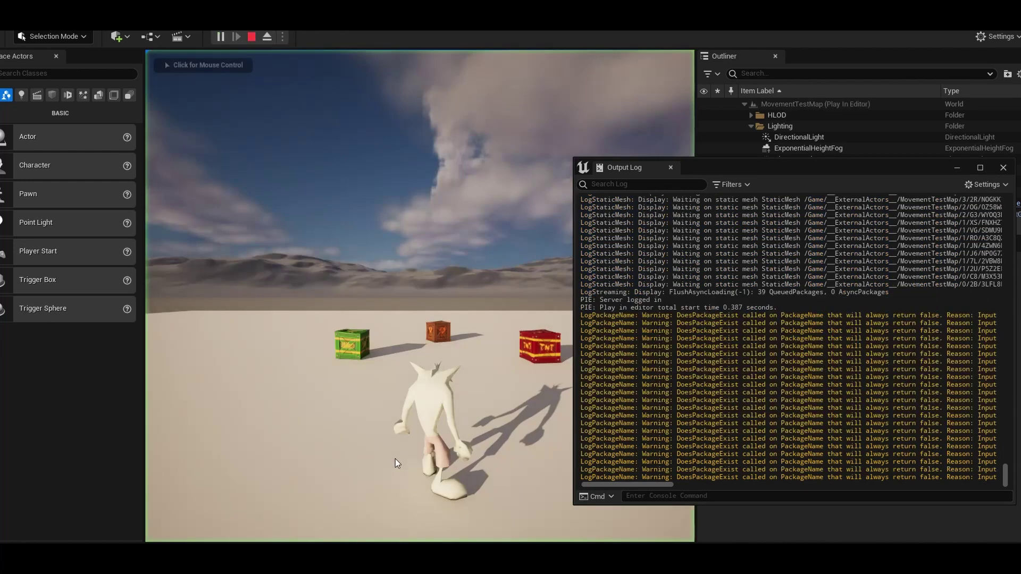
{"action": "key", "text": "w"}
{"action": "key", "text": "space"}
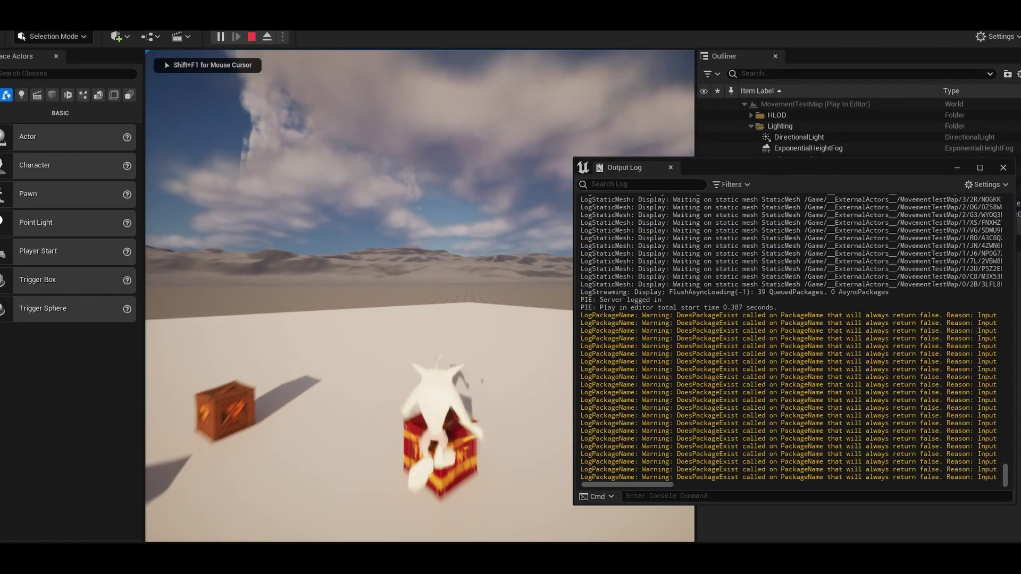
{"action": "key", "text": "space"}
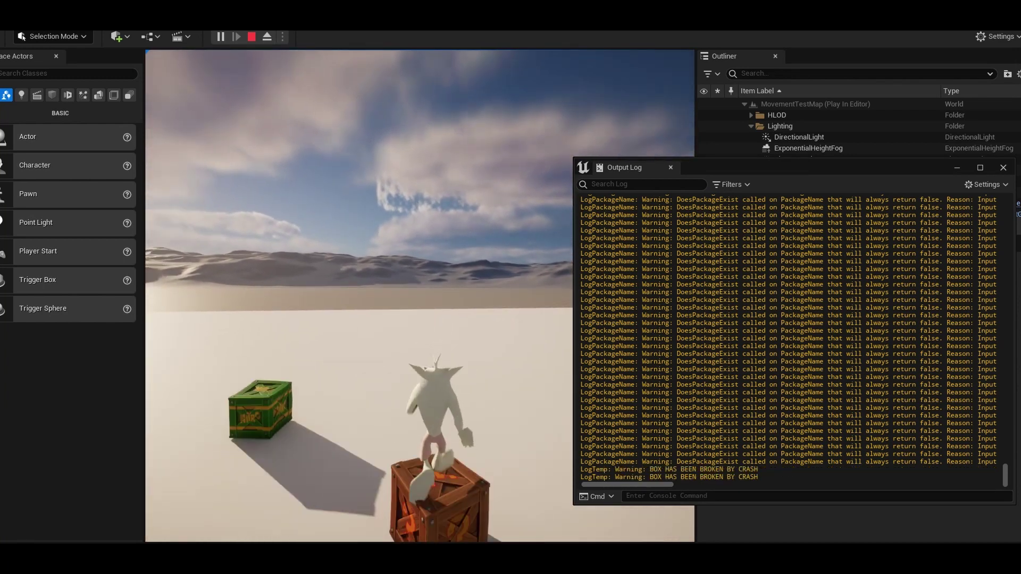
{"action": "key", "text": "space"}
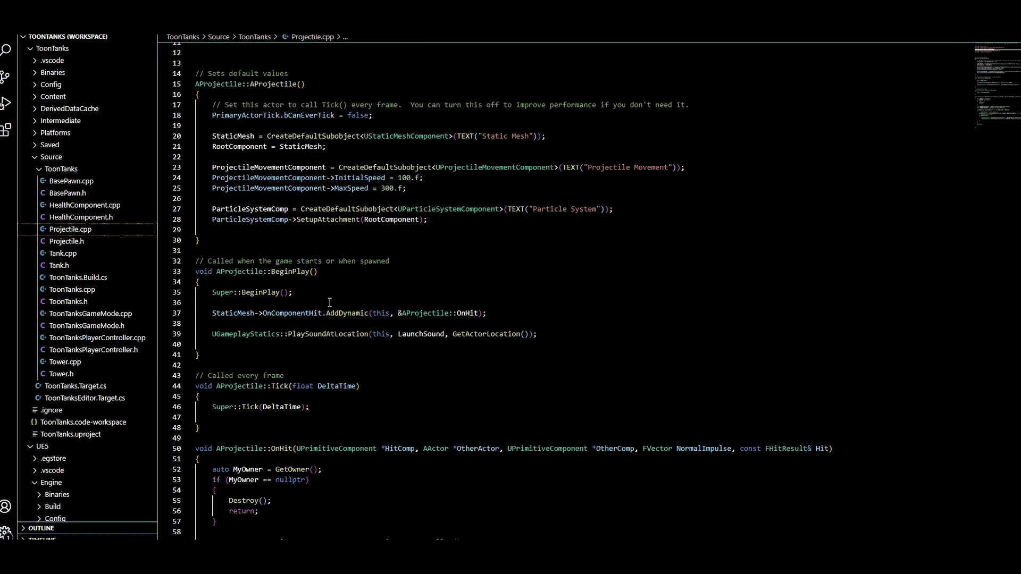
- Switch to the ToonTanks workspace and review the BeginPlay hit binding and OnHit function in Projectile.cpp
{"action": "scroll", "coordinate": [329, 303], "scroll_direction": "down", "scroll_amount": 3}
{"action": "scroll", "coordinate": [330, 303], "scroll_direction": "down", "scroll_amount": 4}
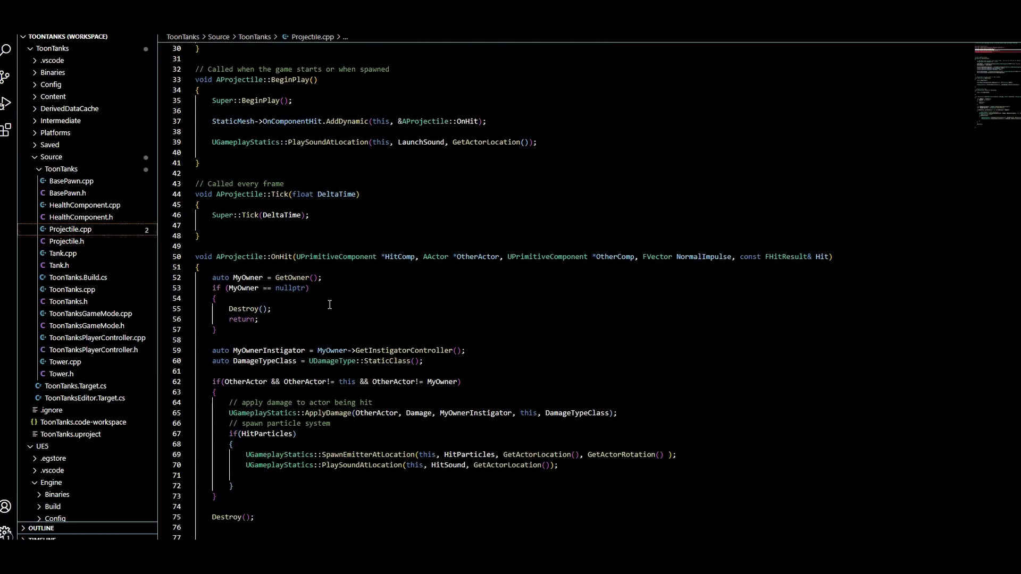
{"action": "left_click", "coordinate": [384, 383]}
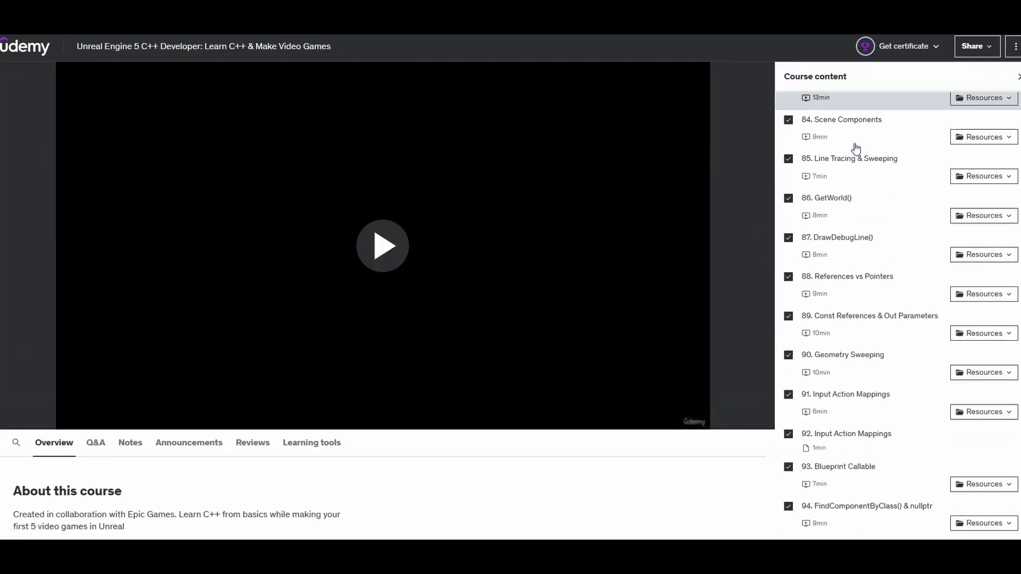
- Switch to the Udemy Unreal Engine 5 C++ course and open lecture 99, Overlap Events
{"action": "scroll", "coordinate": [855, 149], "scroll_direction": "down", "scroll_amount": 4}
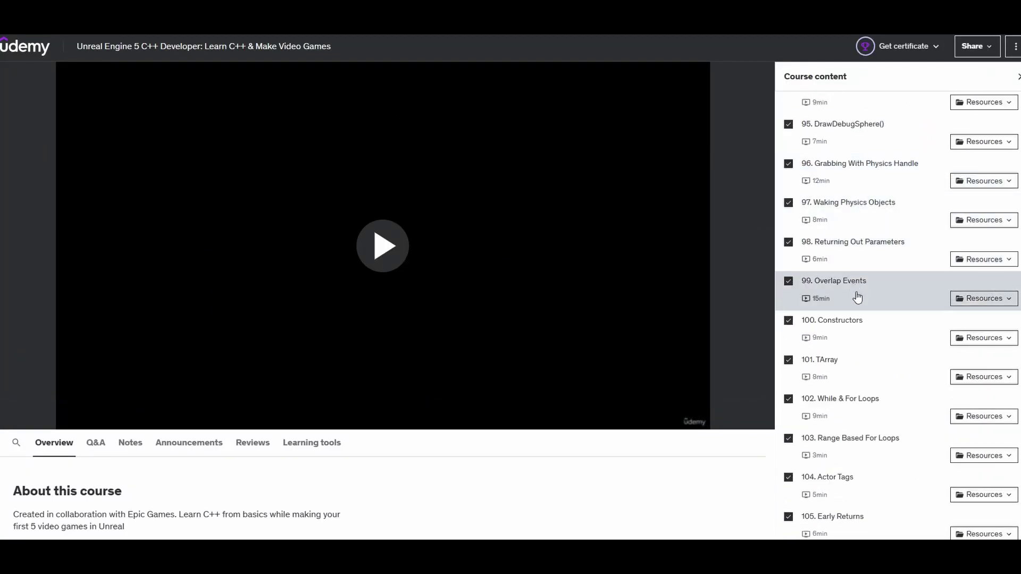
{"action": "left_click", "coordinate": [857, 298]}
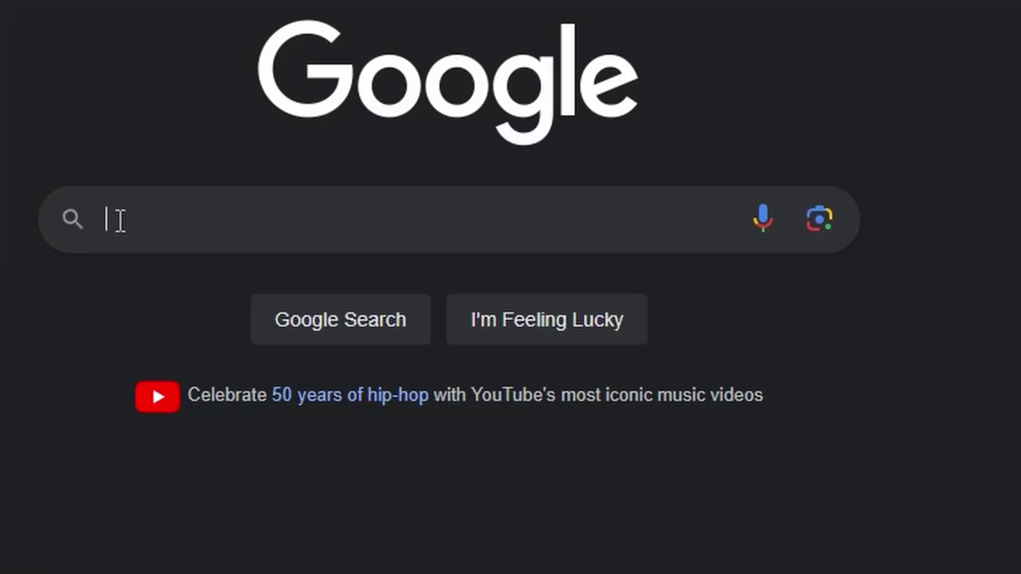
- Search Google for "game dev stuck HARD PLZ HELP MEEEEEE" and browse the results
{"action": "type", "text": "game dev st"}
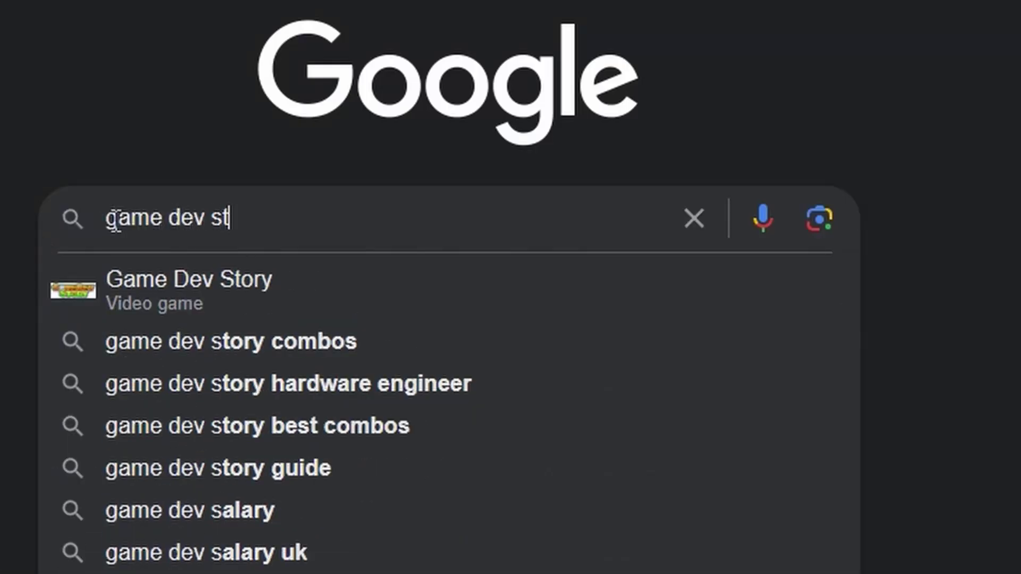
{"action": "type", "text": "uck HARD PLZ HELP MEEEEEE"}
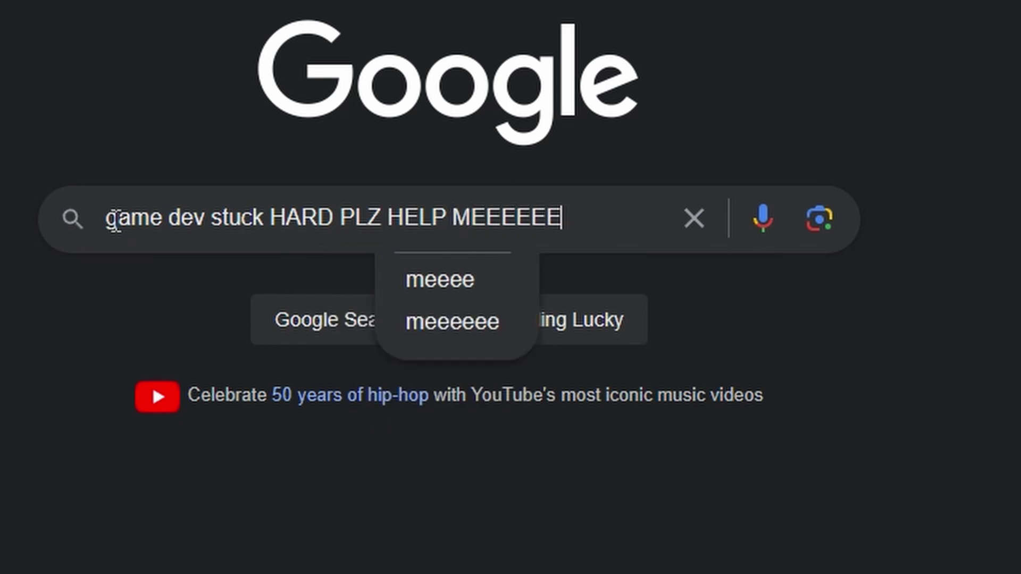
{"action": "key", "text": "Return"}
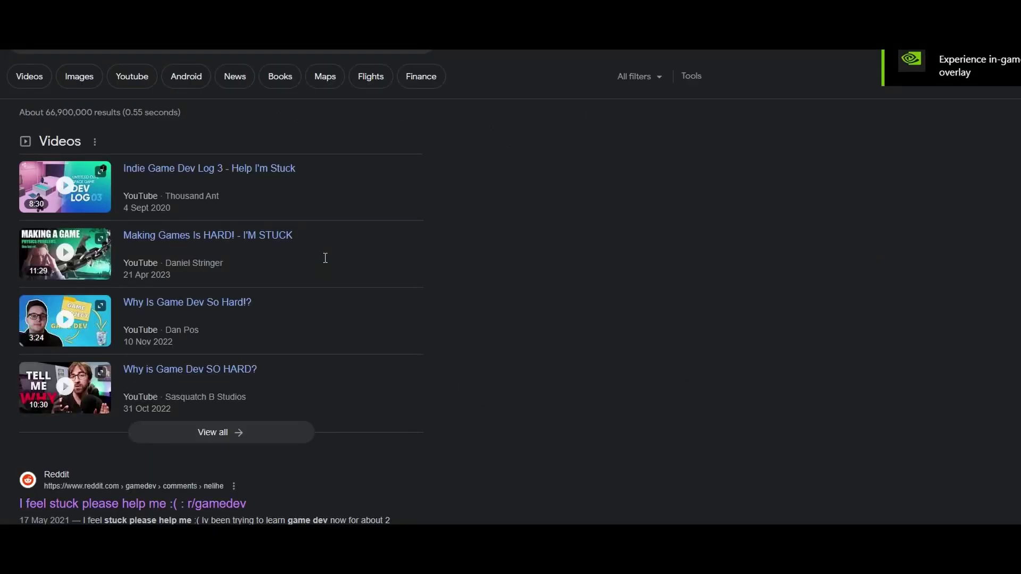
{"action": "scroll", "coordinate": [388, 308], "scroll_direction": "down", "scroll_amount": 5}
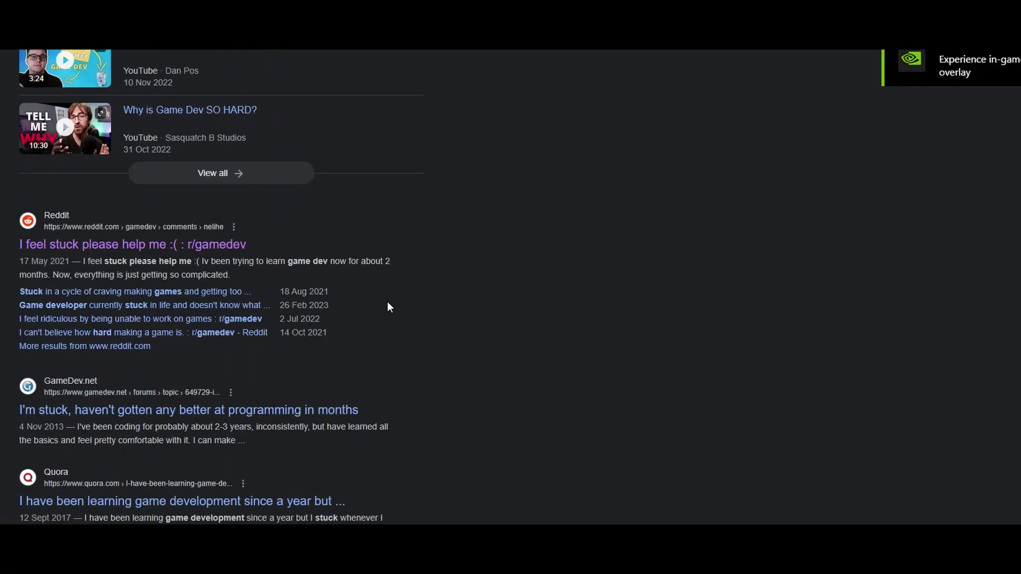
{"action": "scroll", "coordinate": [387, 307], "scroll_direction": "down", "scroll_amount": 2}
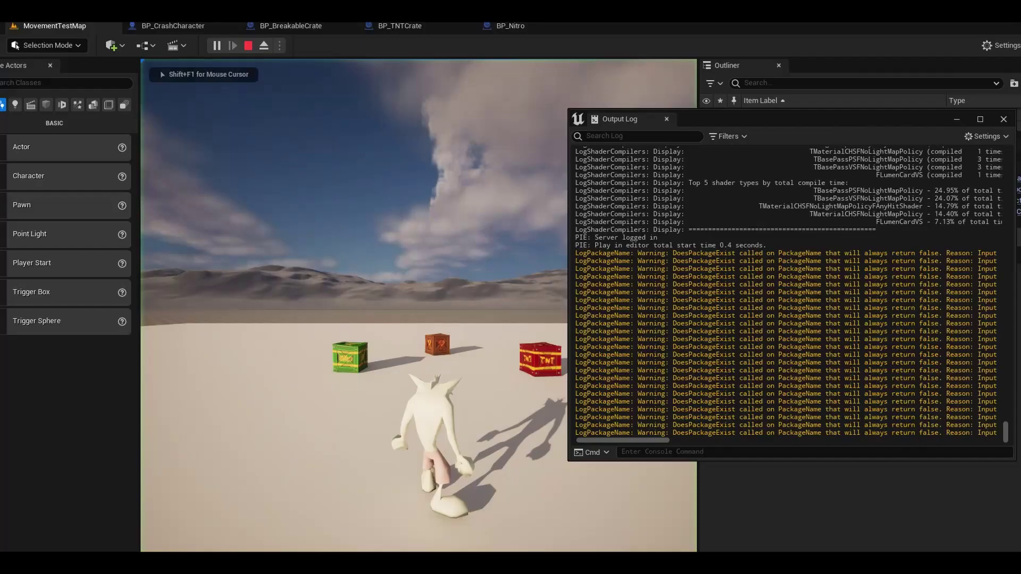
- Switch to Unreal Editor and play-test the character's crate exploding and breaking interactions against the Output Log
{"action": "key", "text": "w"}
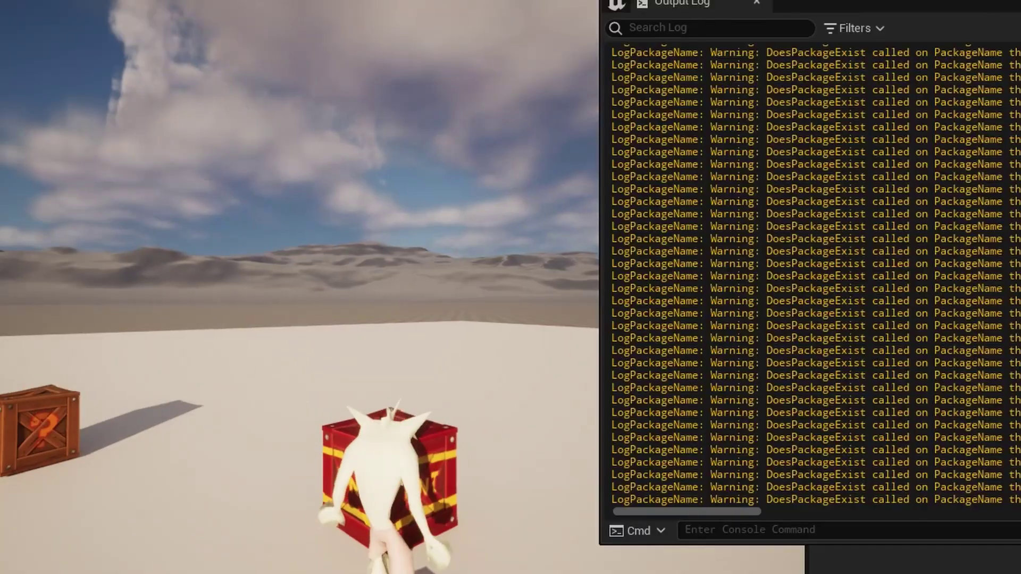
{"action": "key", "text": "space"}
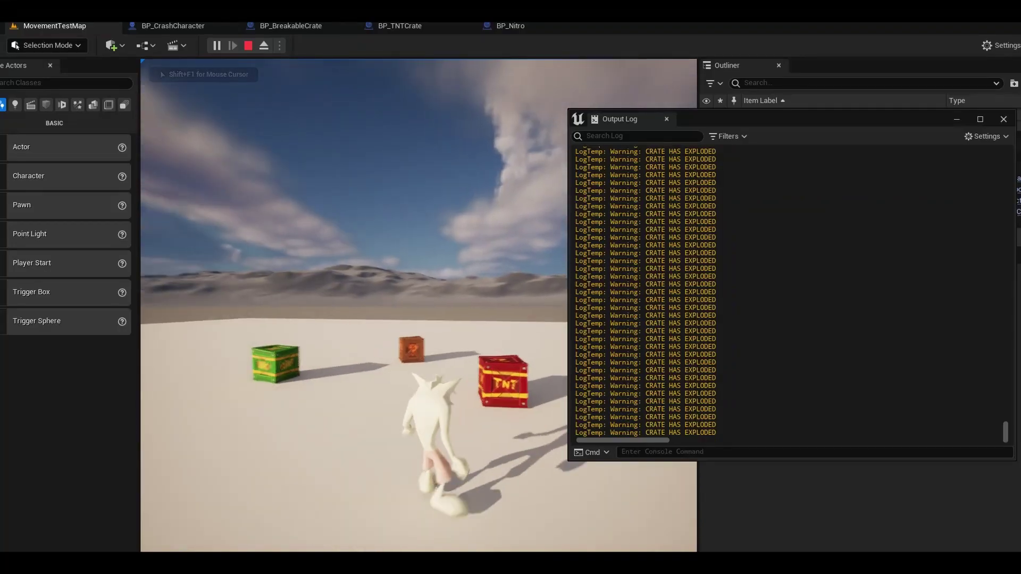
{"action": "key", "text": "w"}
{"action": "key", "text": "w"}
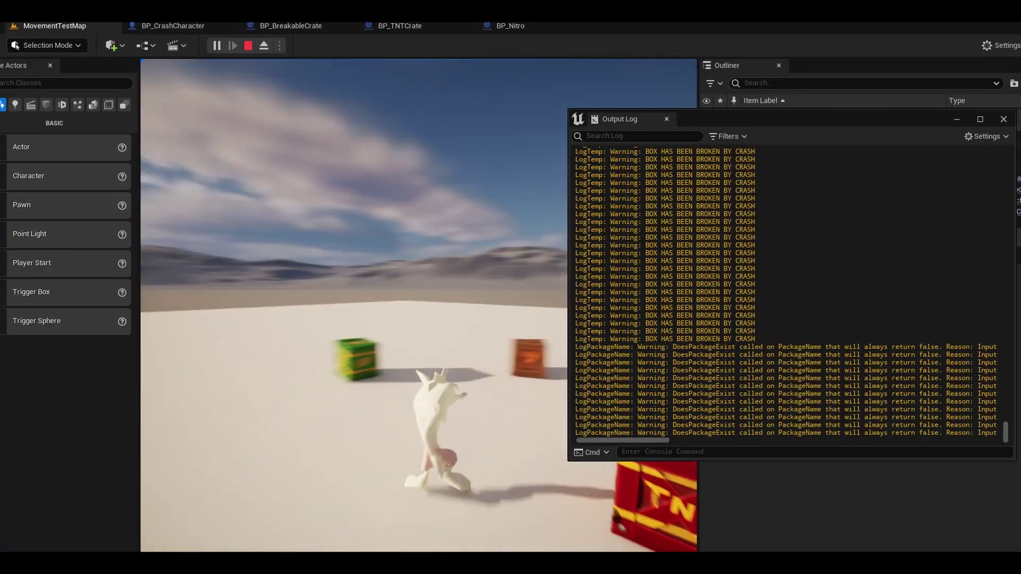
{"action": "key", "text": "w"}
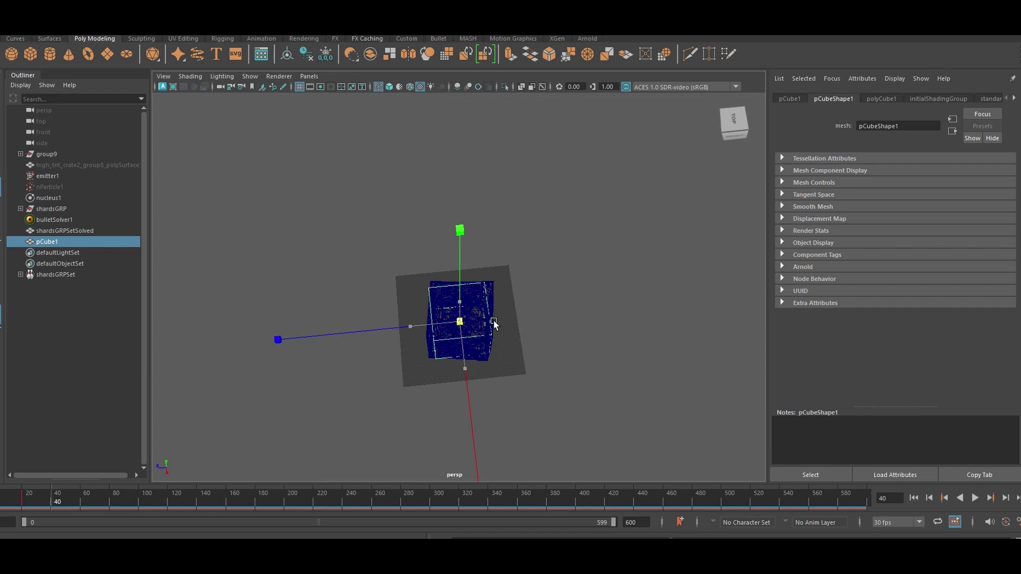
- Switch to Maya and play back and scrub the crate's Bullet shatter simulation over frames 20 to 50
{"action": "left_click_drag", "start_coordinate": [494, 325], "coordinate": [509, 346], "text": "alt"}
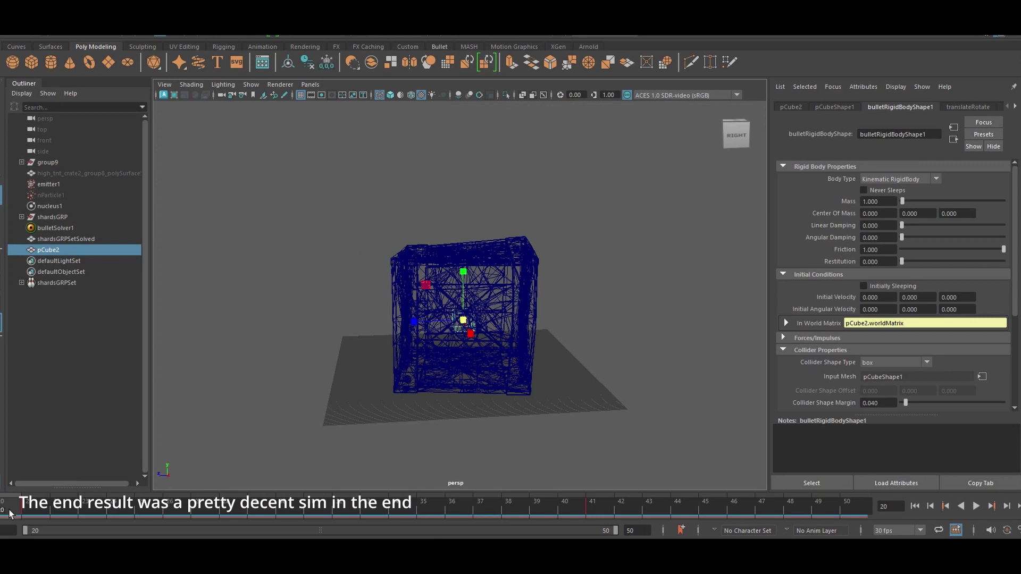
{"action": "key", "text": "alt+v"}
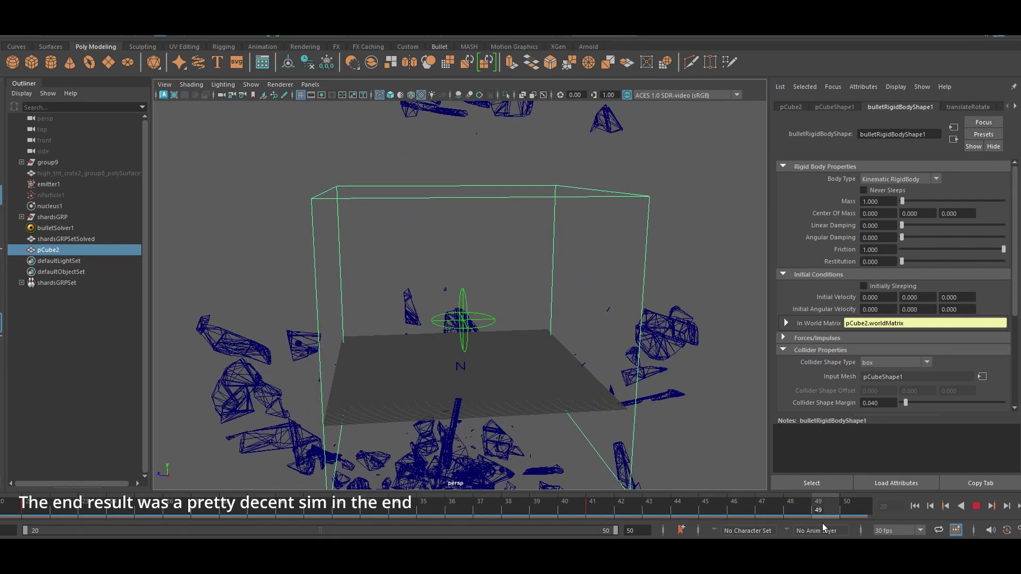
{"action": "left_click_drag", "start_coordinate": [818, 508], "coordinate": [9, 503]}
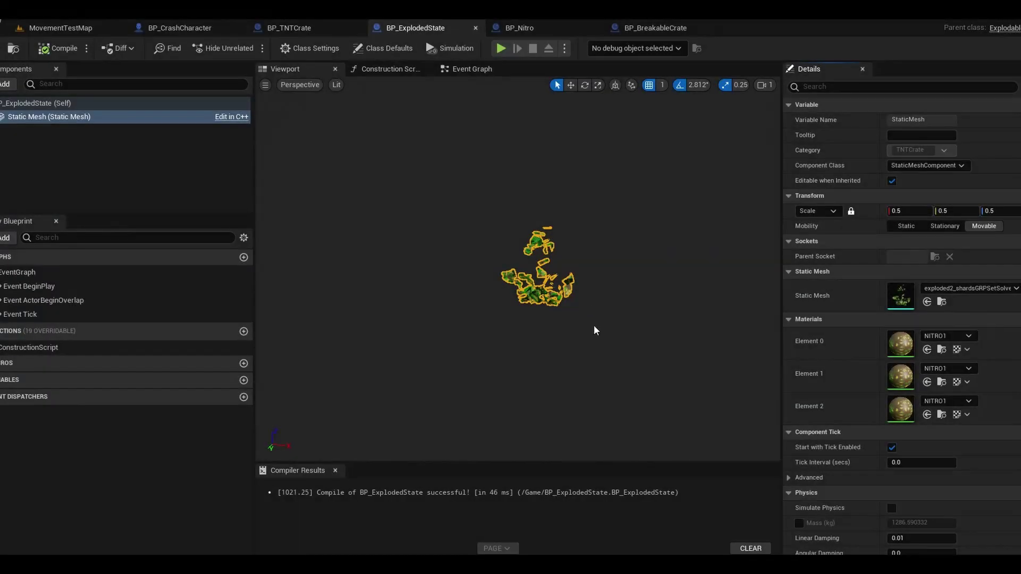
- Switch to Unreal Editor, inspect the shattered mesh in BP_ExplodedState, and play-test the NITRO crate explosion in MovementTestMap
{"action": "mouse_move", "coordinate": [593, 325]}
{"action": "left_mouse_down"}
{"action": "mouse_move", "coordinate": [617, 322]}
{"action": "mouse_move", "coordinate": [583, 327]}
{"action": "mouse_move", "coordinate": [604, 330]}
{"action": "left_mouse_up"}
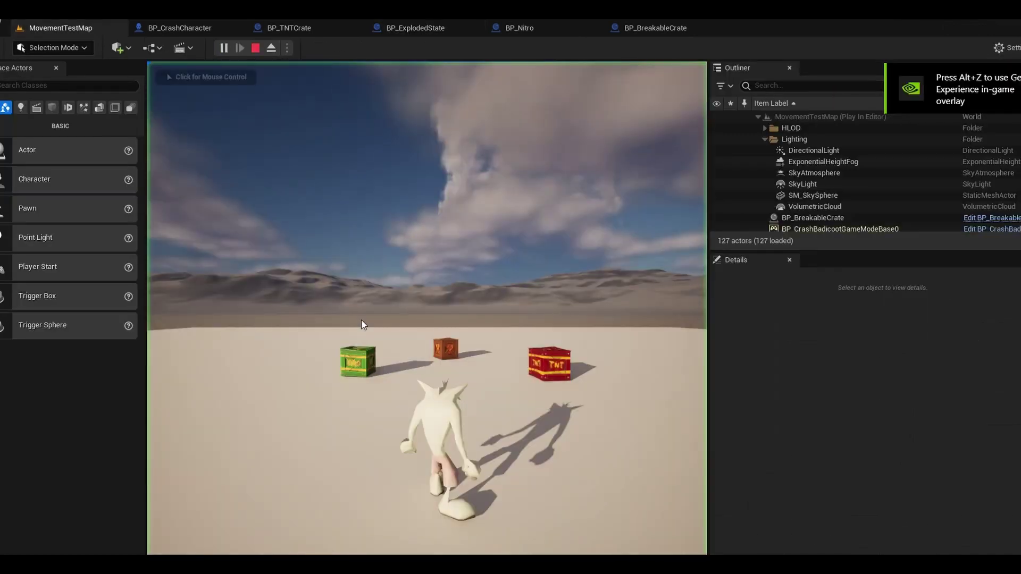
{"action": "left_click", "coordinate": [361, 320]}
{"action": "key", "text": "w"}
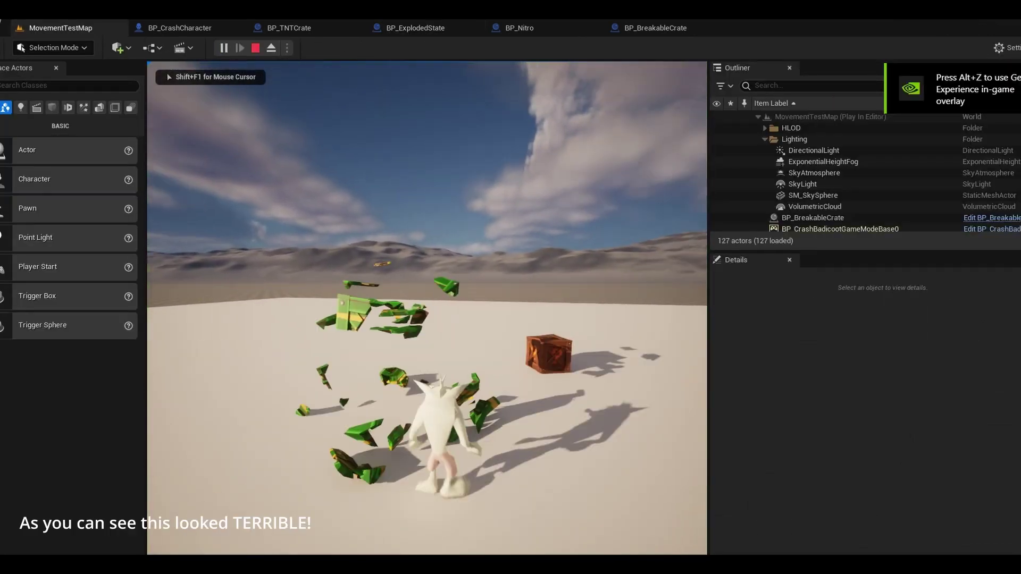
{"action": "key", "text": "w"}
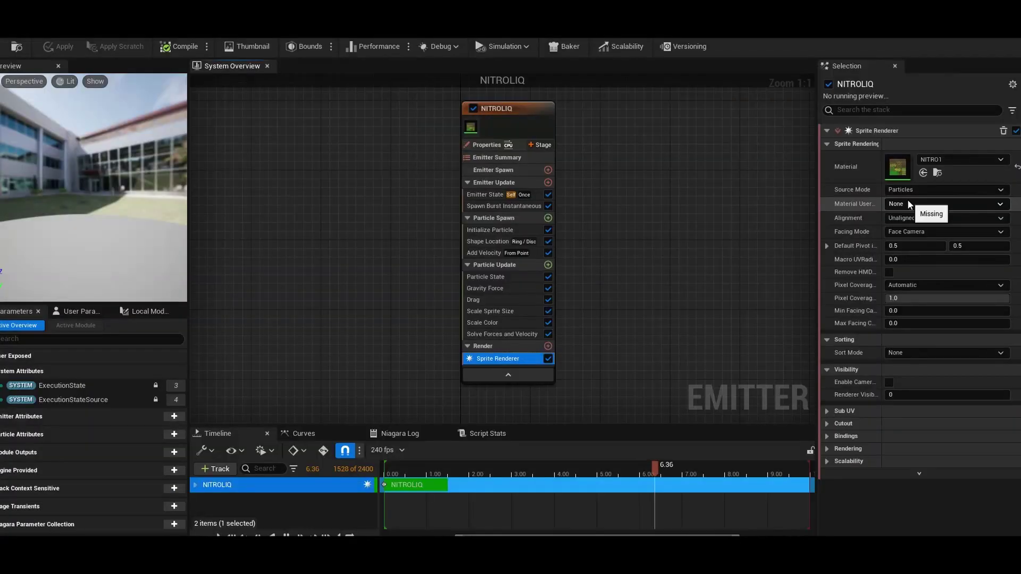
- Inspect the NITROLIQ Sprite Renderer's material user parameter binding and the NITRO Niagara system preview
{"action": "left_click", "coordinate": [1000, 204]}
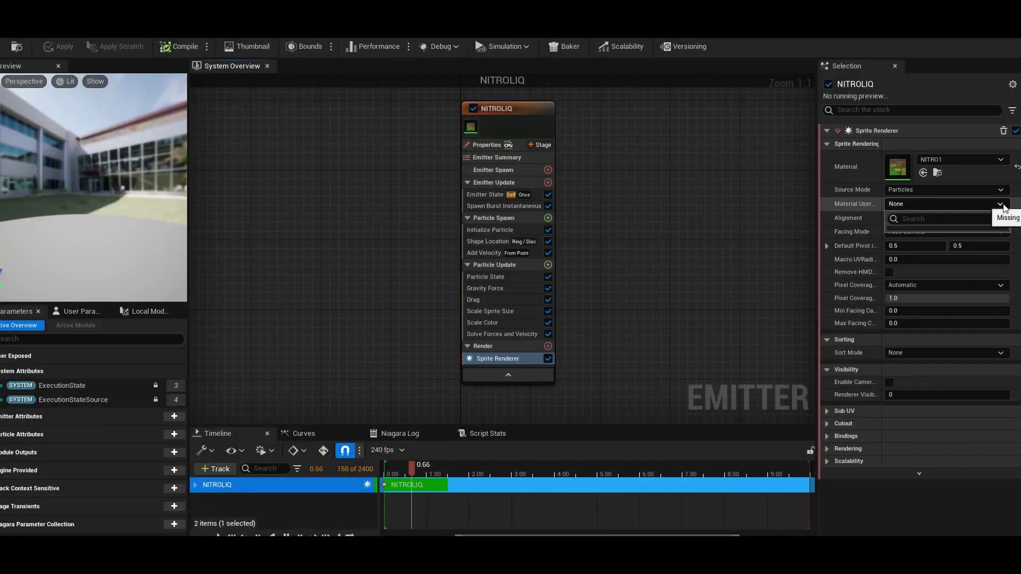
{"action": "left_click", "coordinate": [973, 203]}
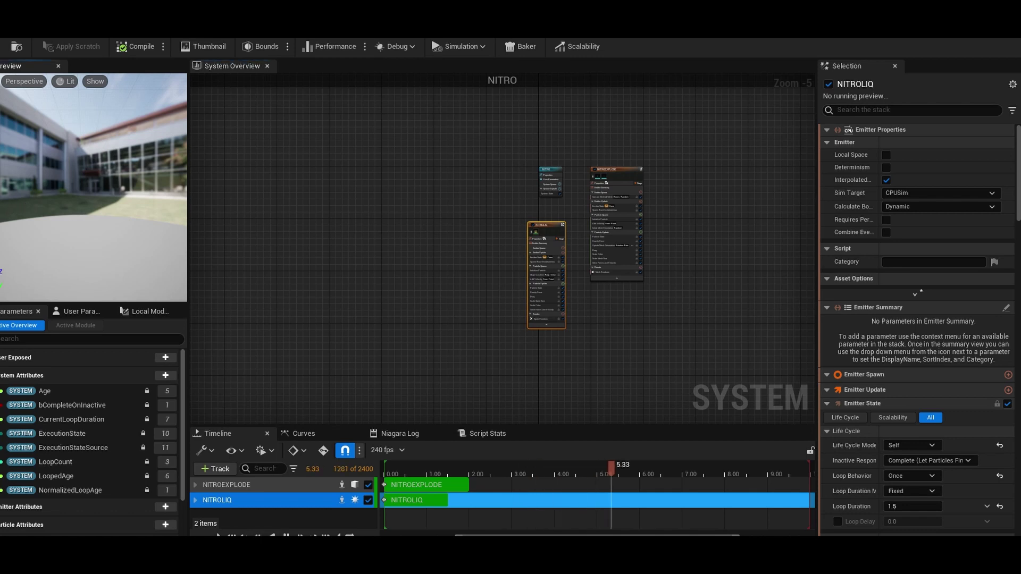
{"action": "left_click_drag", "start_coordinate": [39, 212], "coordinate": [36, 193]}
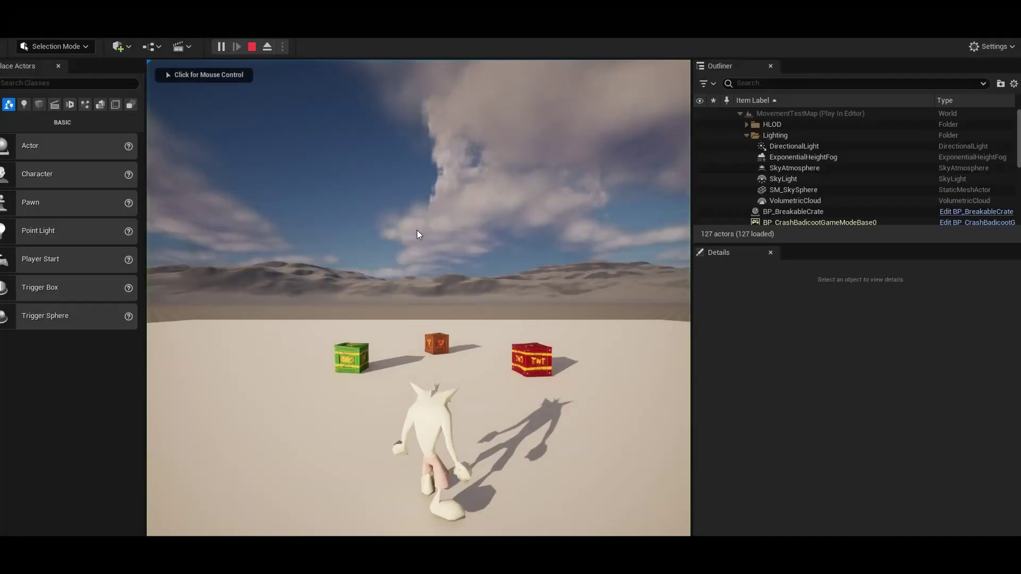
- Play-test running and spinning the character into the crates in MovementTestMap
{"action": "left_click", "coordinate": [417, 235]}
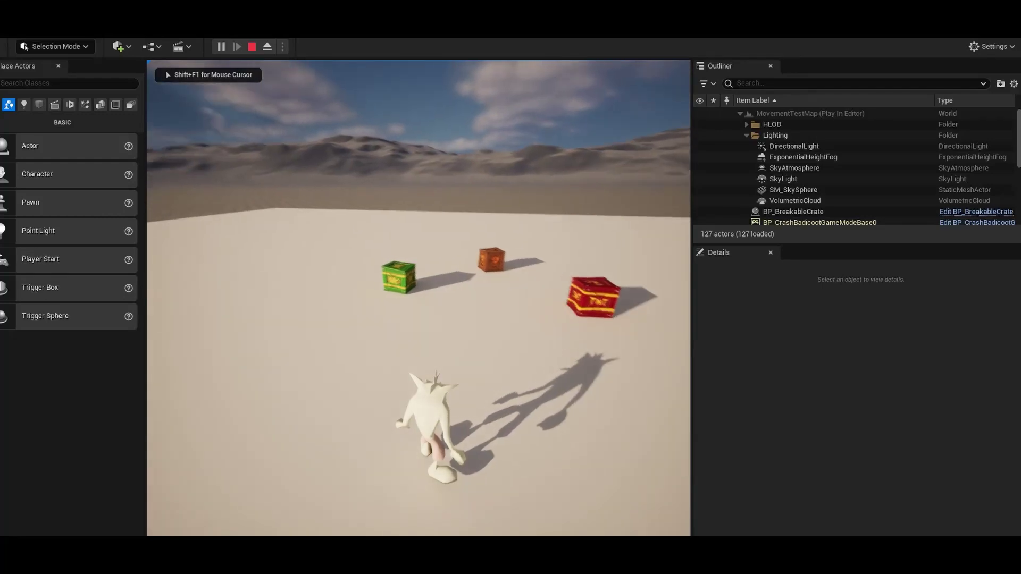
{"action": "key", "text": "w"}
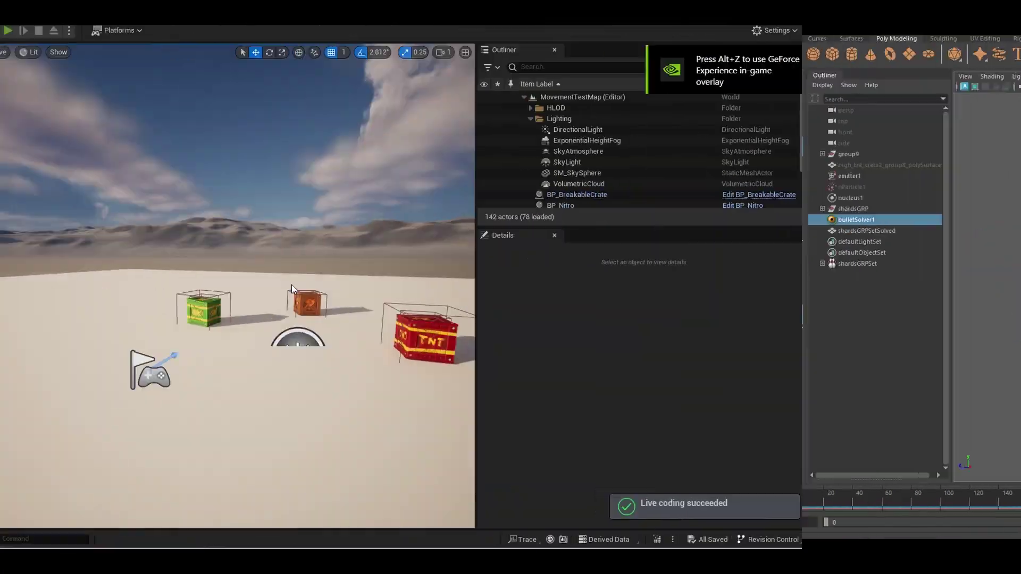
{"action": "key", "text": "w"}
{"action": "key", "text": "e"}
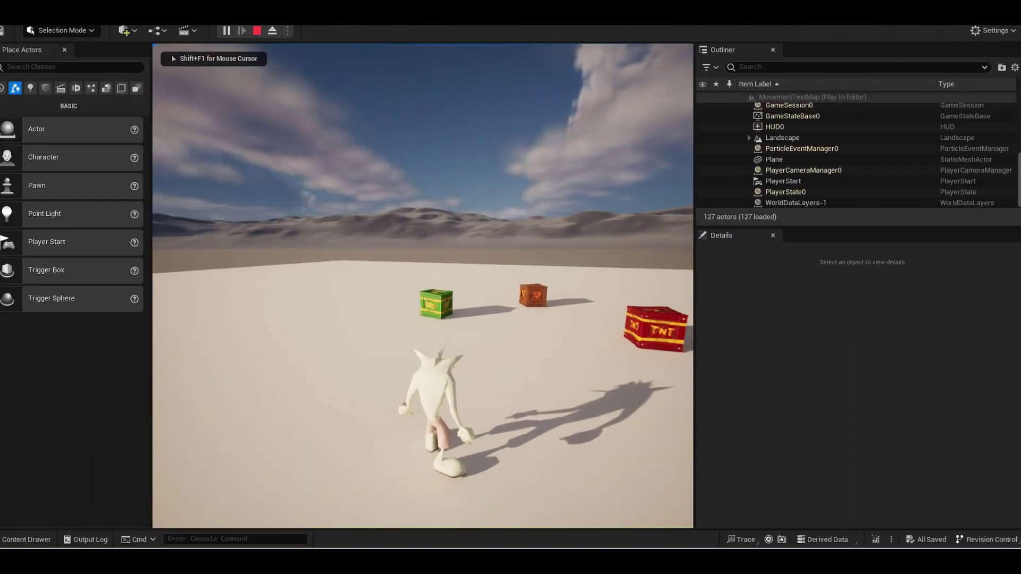
{"action": "key", "text": "w"}
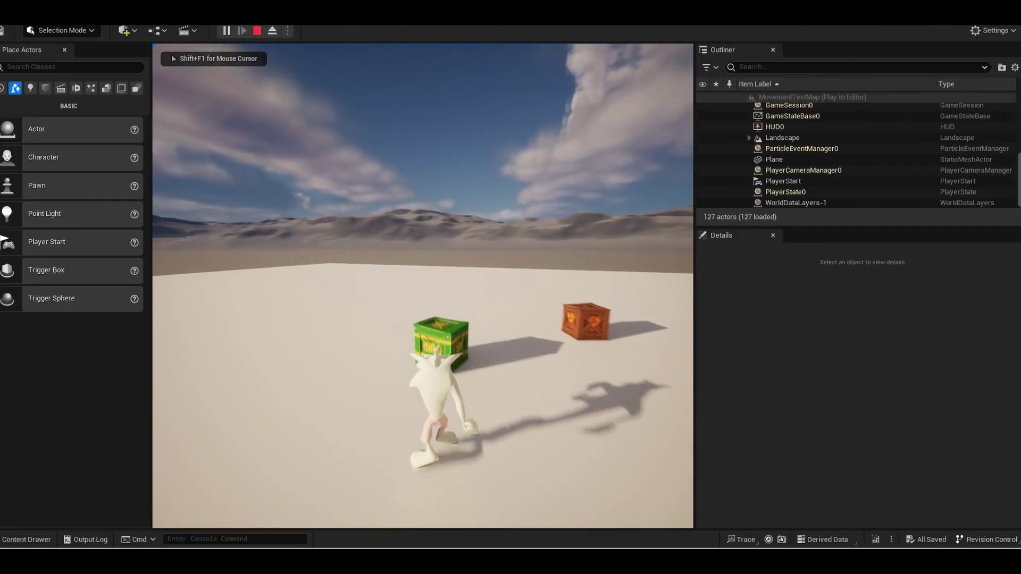
{"action": "key", "text": "e"}
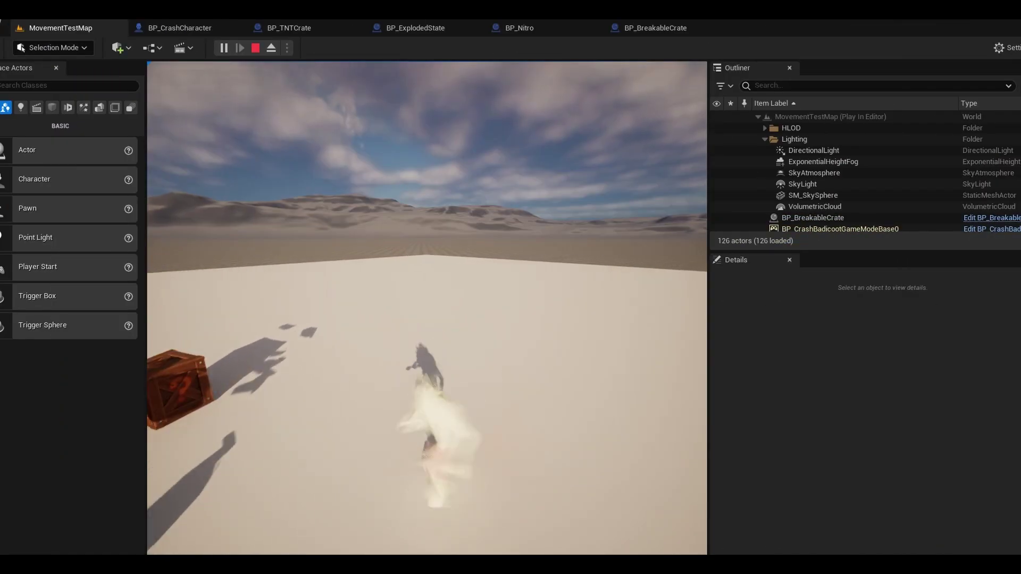
{"action": "key", "text": "w"}
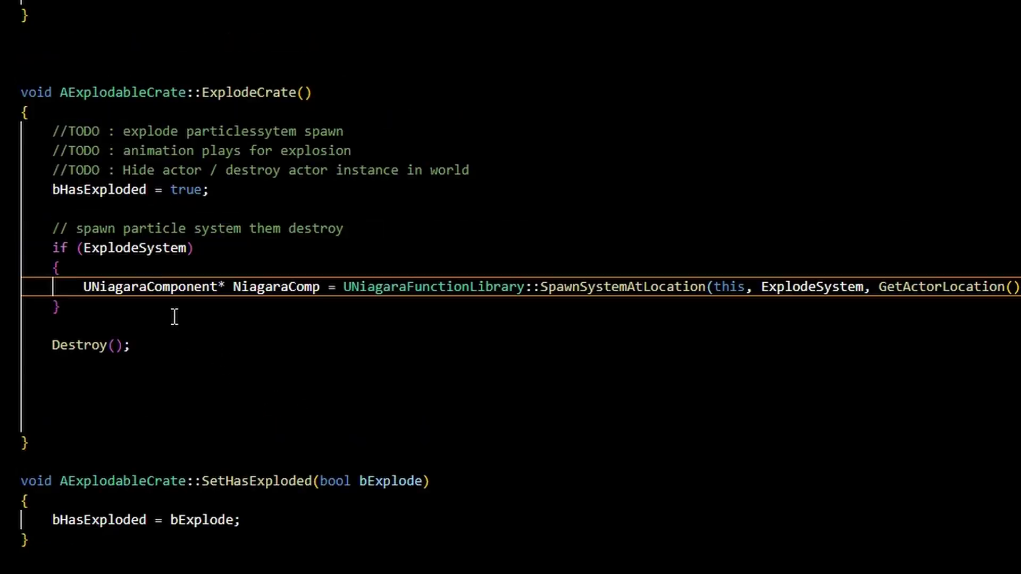
- Review the particle-spawn code in ExplodeCrate, and switch to Unreal Editor to play-test jumping on the TNT crate
{"action": "left_click_drag", "start_coordinate": [55, 250], "coordinate": [30, 179]}
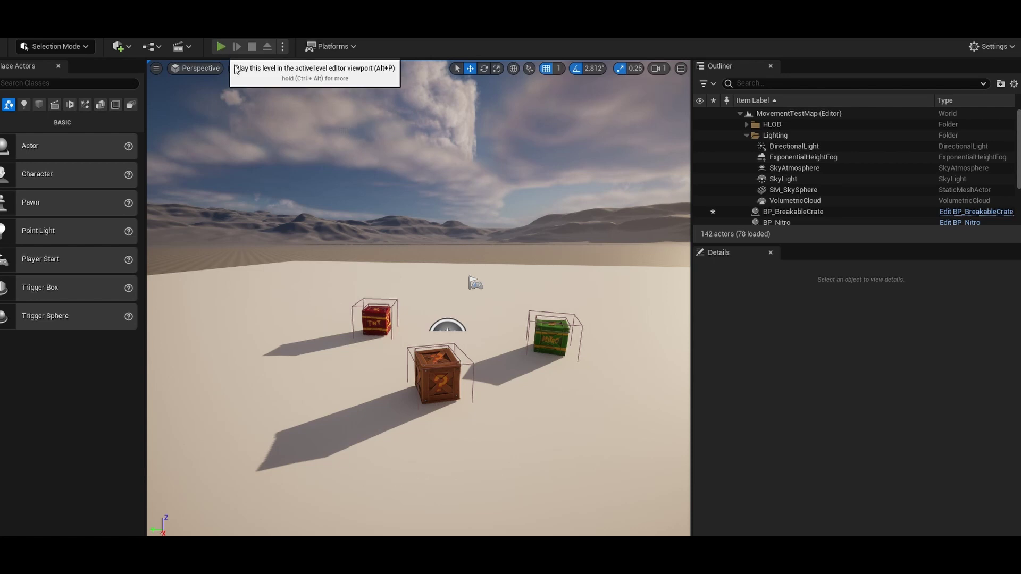
{"action": "left_click", "coordinate": [220, 46]}
{"action": "key", "text": "w"}
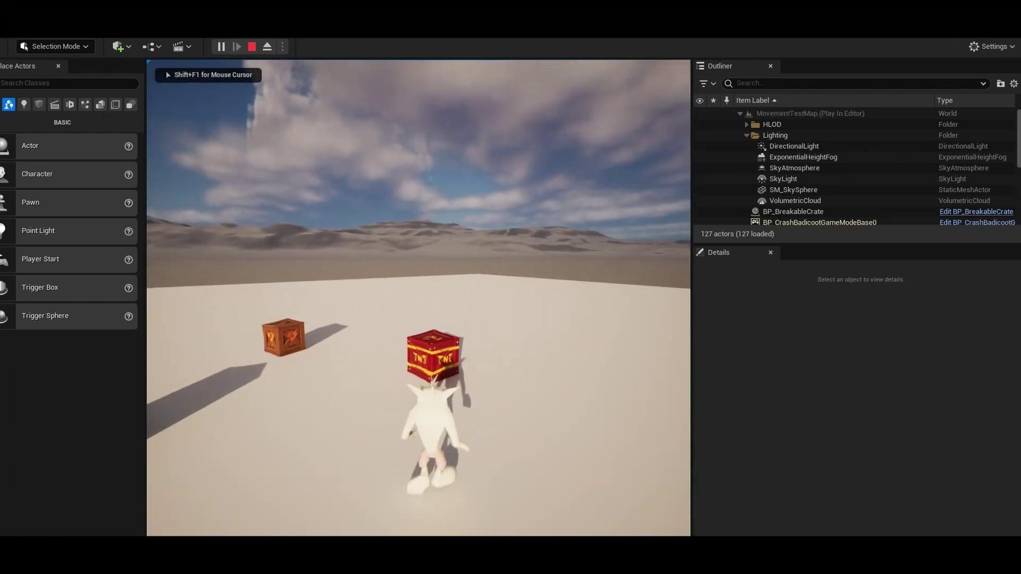
{"action": "key", "text": "space"}
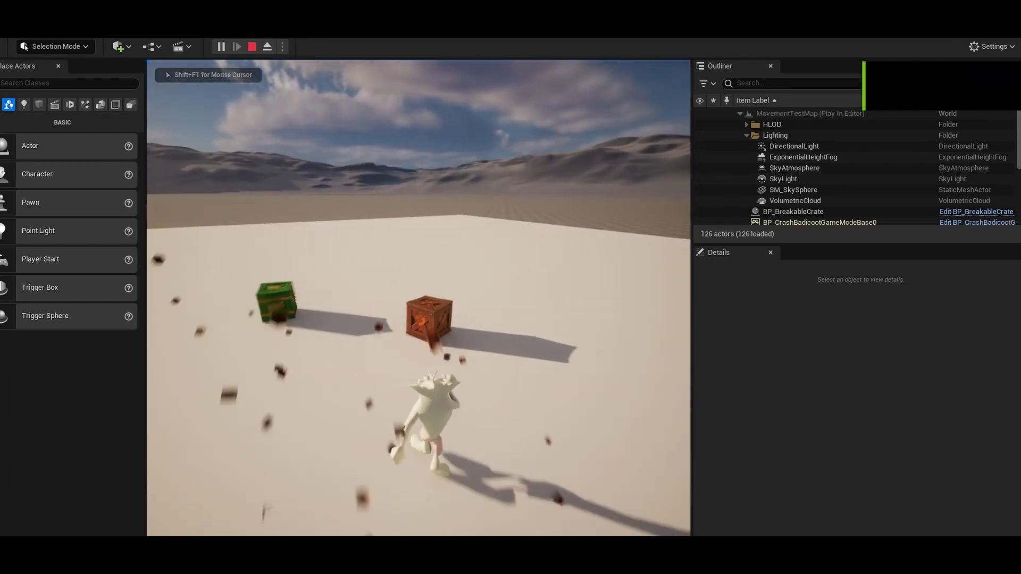
{"action": "key", "text": "space"}
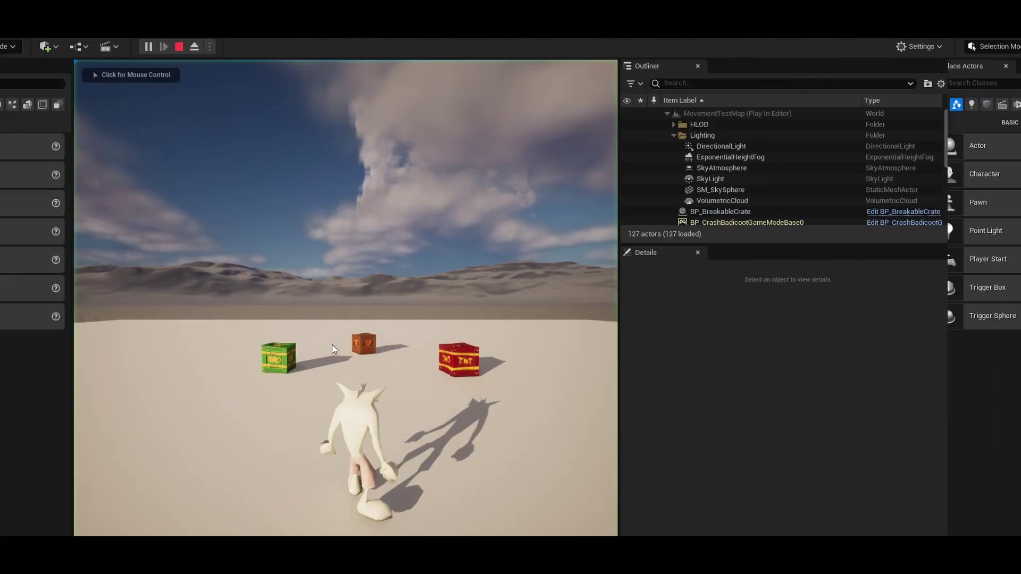
{"action": "key", "text": "w"}
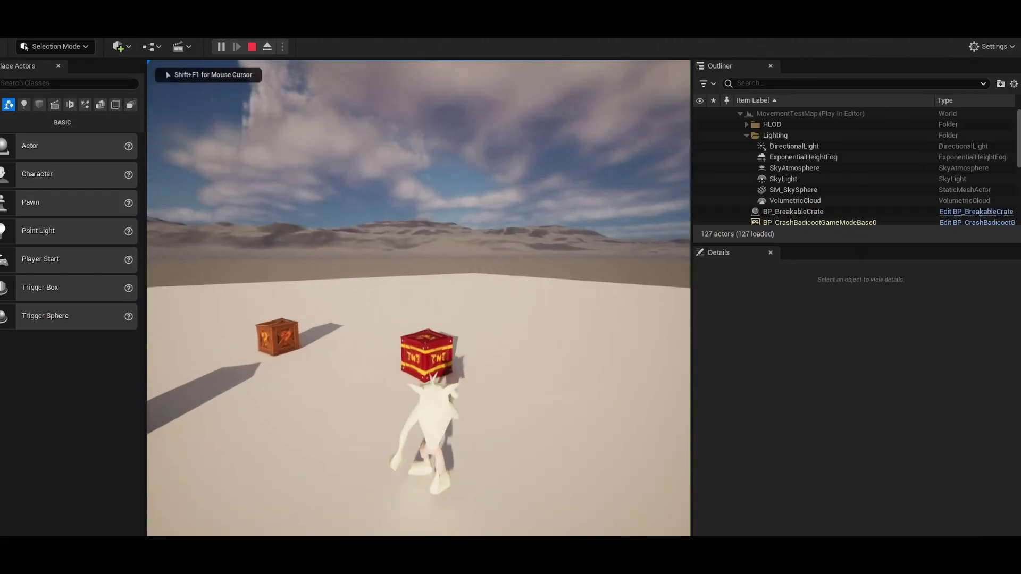
{"action": "key", "text": "space"}
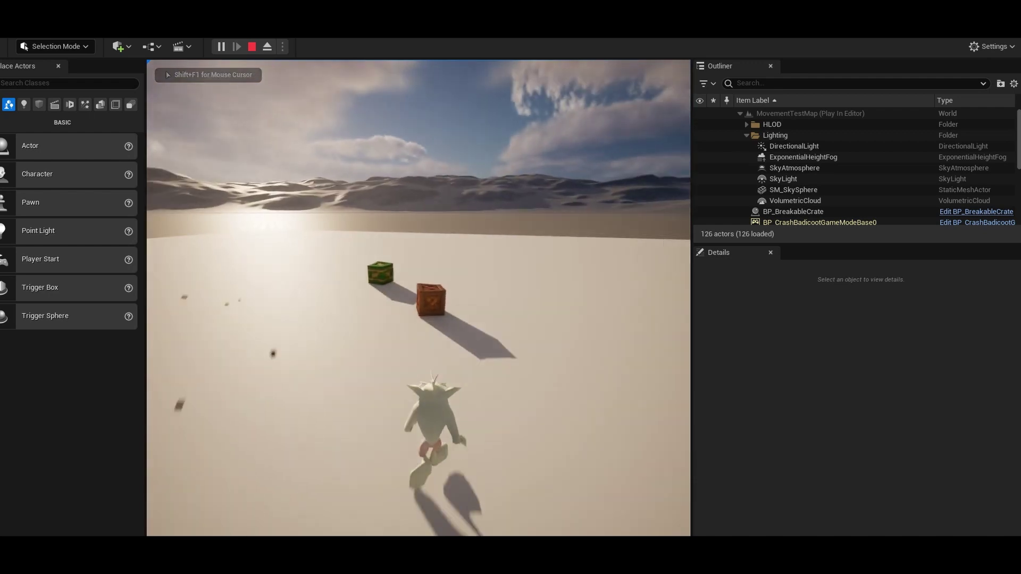
{"action": "key", "text": "w"}
{"action": "key", "text": "space"}
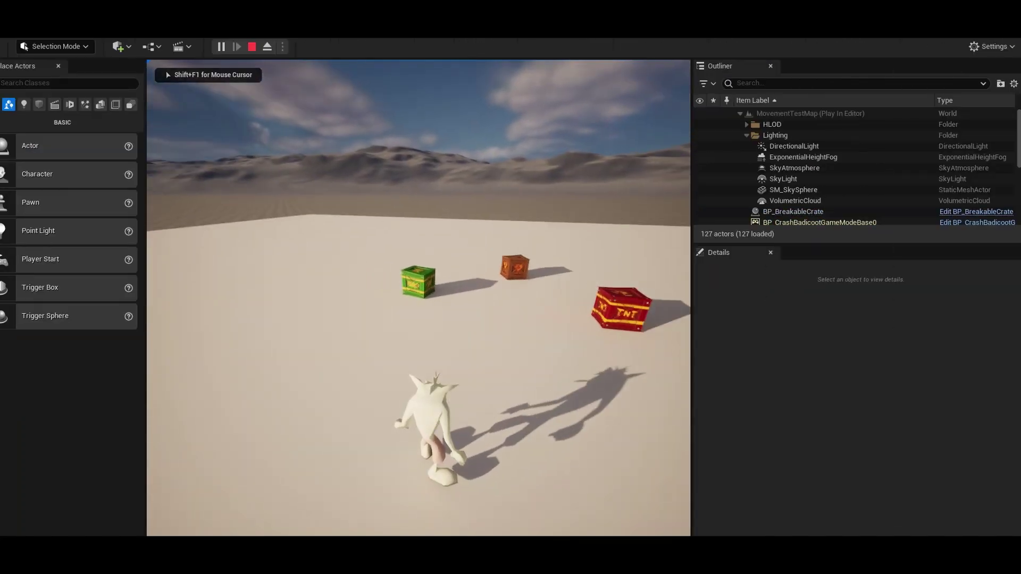
- Play-test running the character into the NITRO crate to check its particle explosion
{"action": "key", "text": "w"}
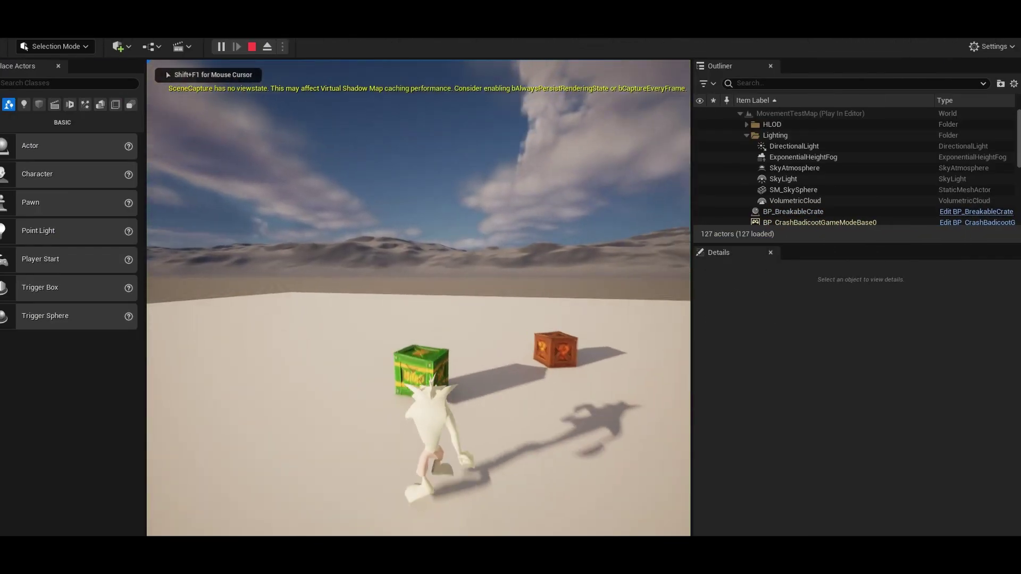
{"action": "key", "text": "w"}
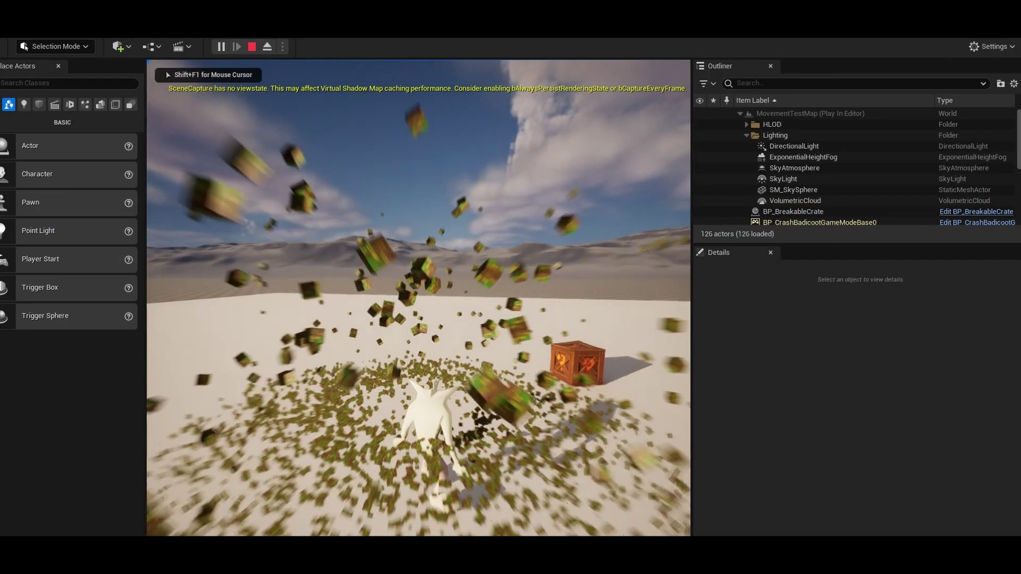
{"action": "key", "text": "s"}
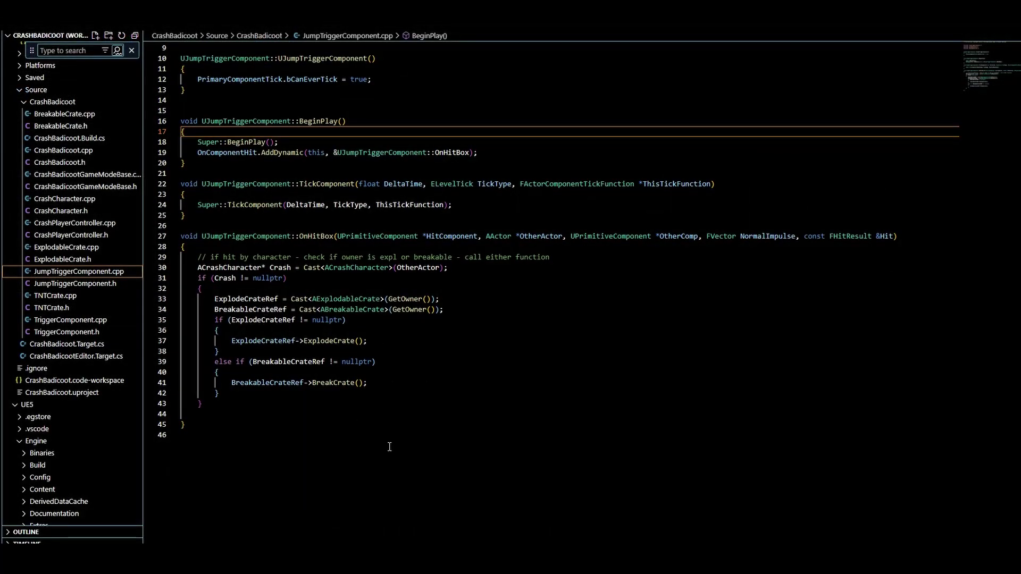
- Switch to Visual Studio Code and review the crate-hit logic in JumpTriggerComponent.cpp and the spin logic in TriggerComponent.cpp
{"action": "scroll", "coordinate": [390, 447], "scroll_direction": "up", "scroll_amount": 1}
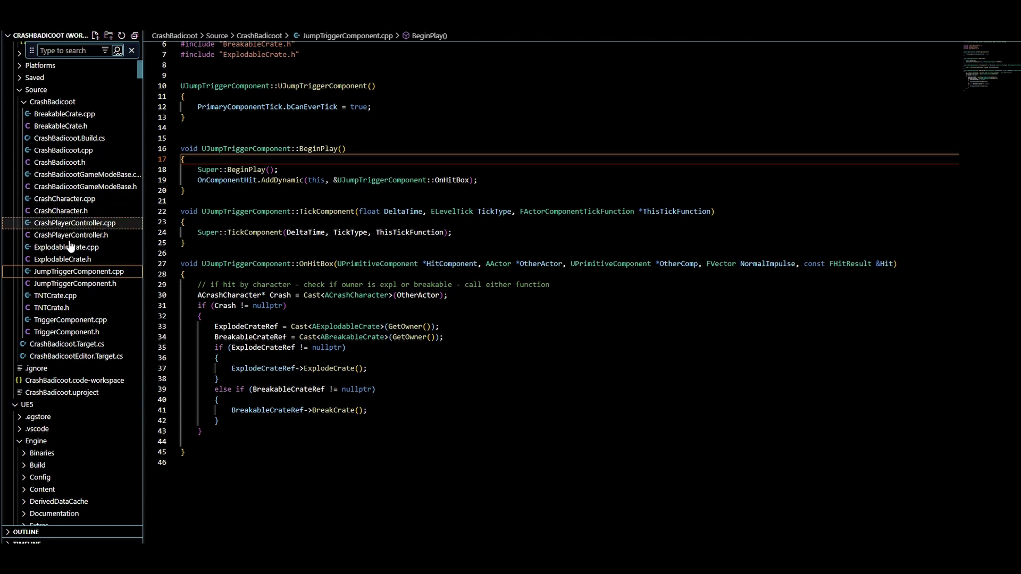
{"action": "left_click", "coordinate": [69, 321]}
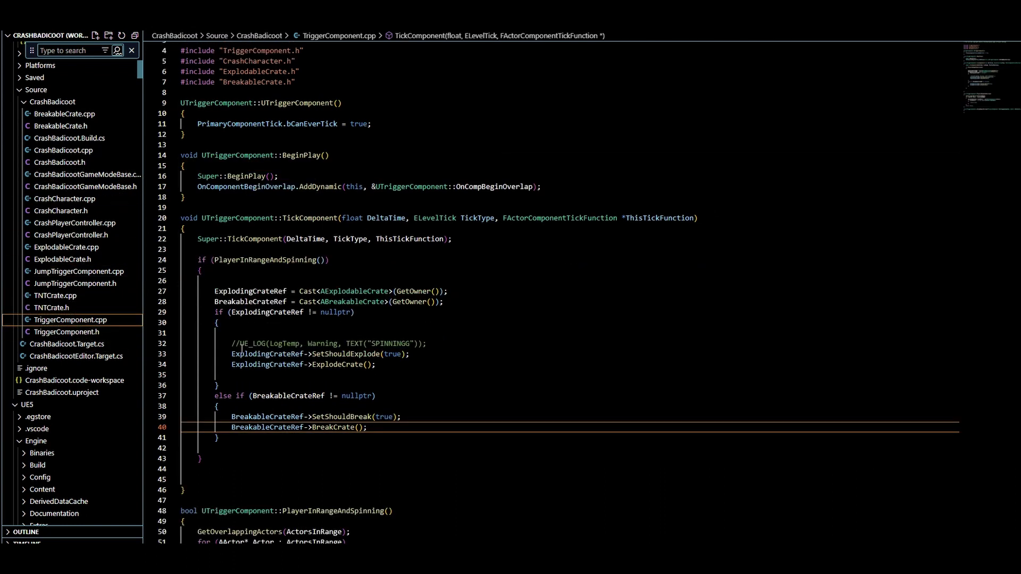
{"action": "scroll", "coordinate": [344, 368], "scroll_direction": "down", "scroll_amount": 2}
{"action": "scroll", "coordinate": [344, 368], "scroll_direction": "up", "scroll_amount": 2}
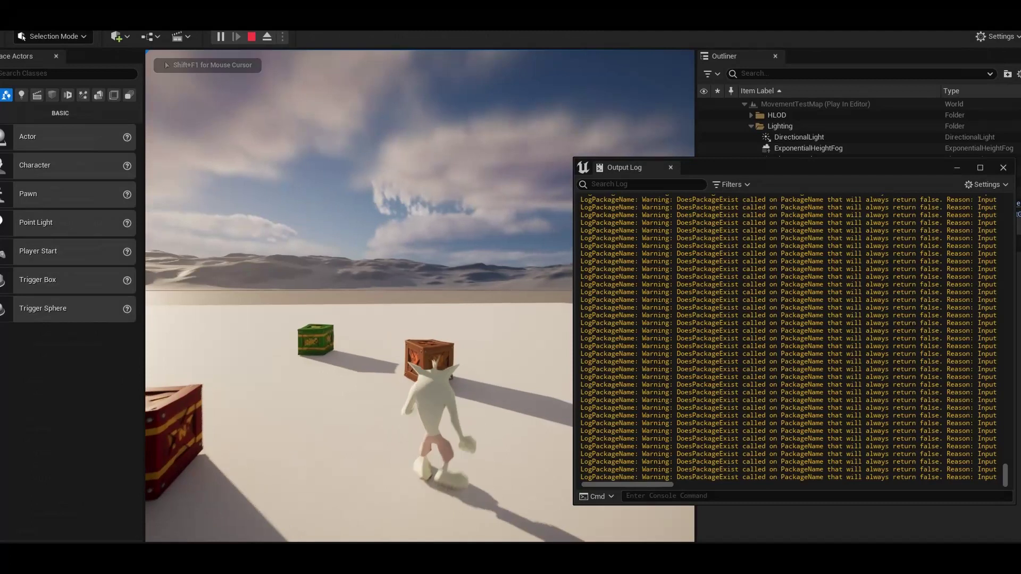
- Switch to Unreal Editor and play-test jumping on the breakable crate against the Output Log
{"action": "key", "text": "space"}
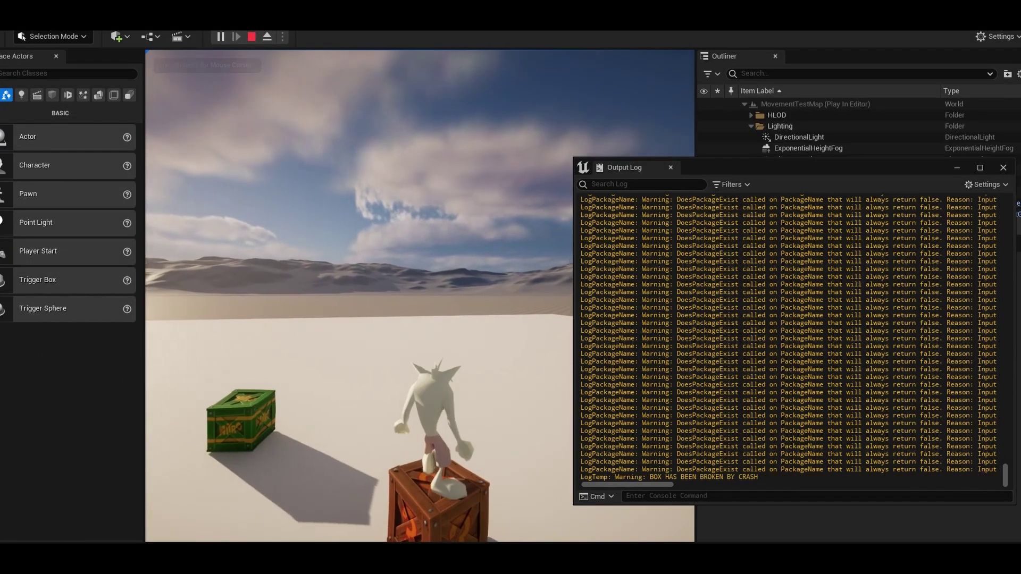
{"action": "key", "text": "space"}
{"action": "key", "text": "w"}
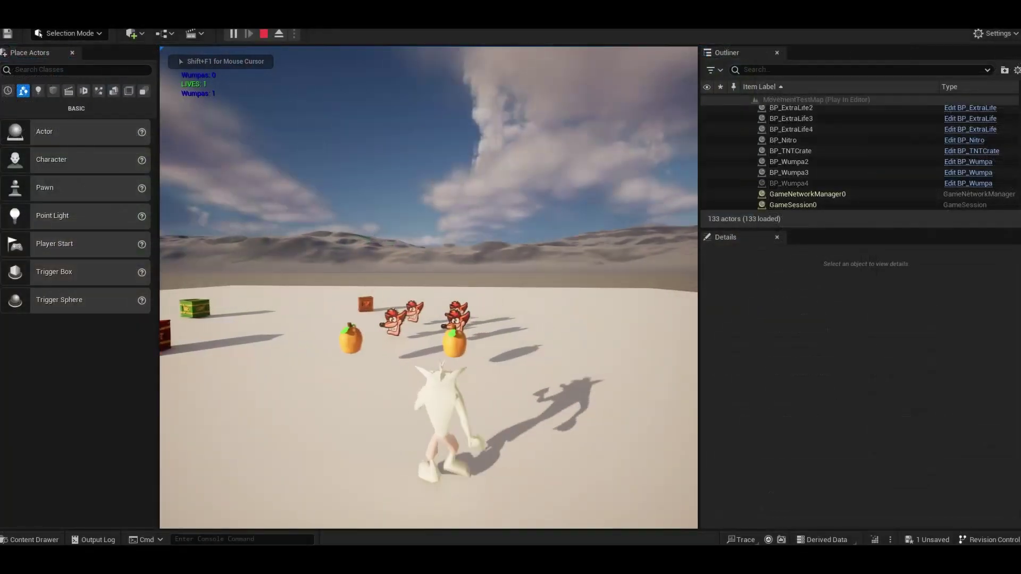
- Play-test collecting Wumpa fruit and extra lives, the HUD counters, and running down the walled jungle path
{"action": "key", "text": "w"}
{"action": "key", "text": "w"}
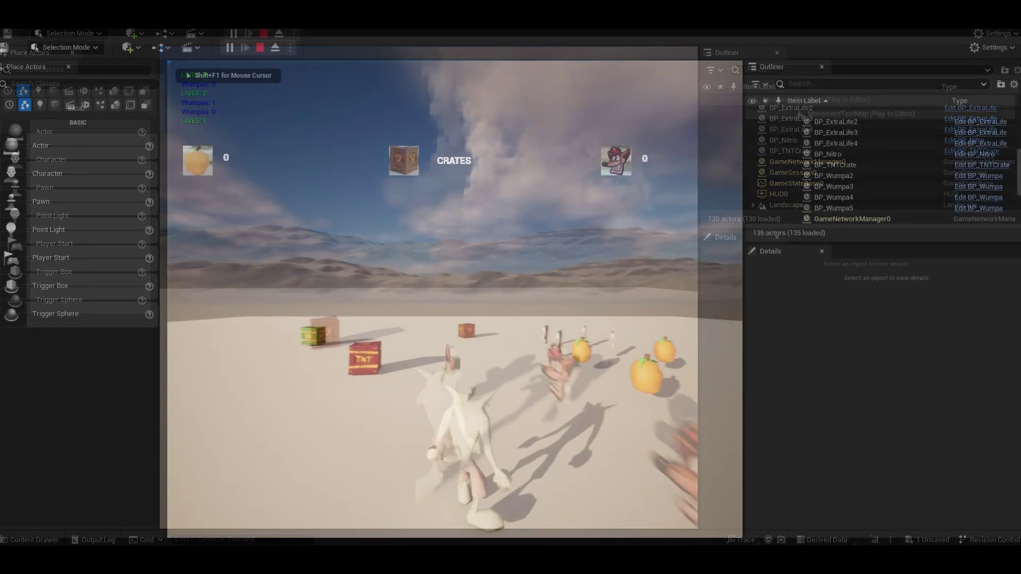
{"action": "key", "text": "w"}
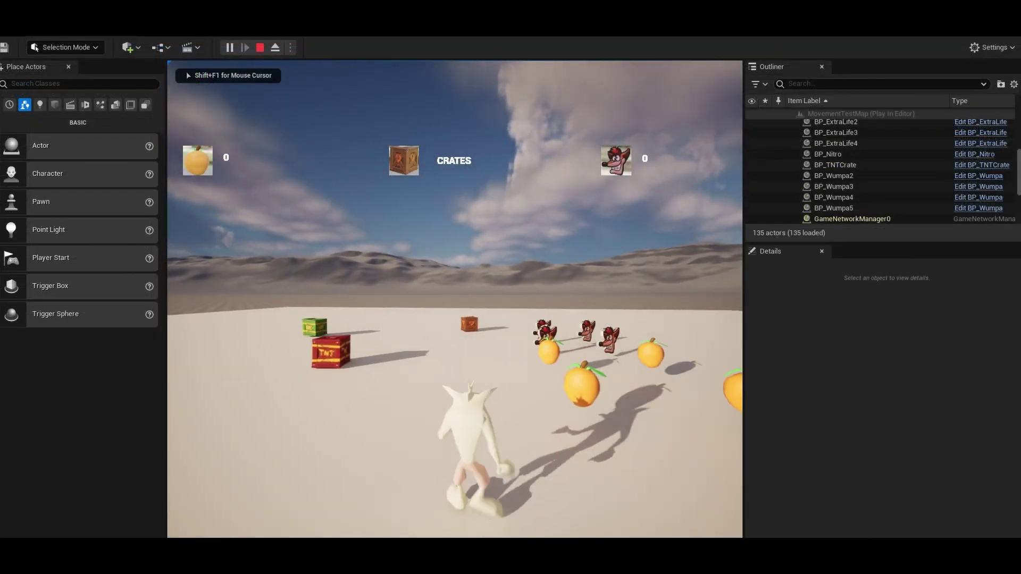
{"action": "key", "text": "w"}
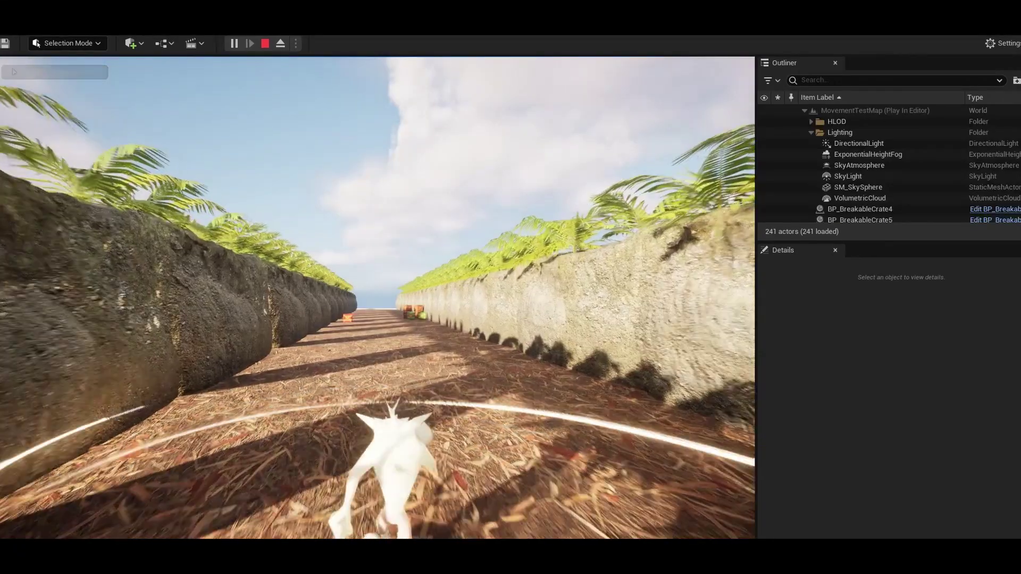
{"action": "key", "text": "w"}
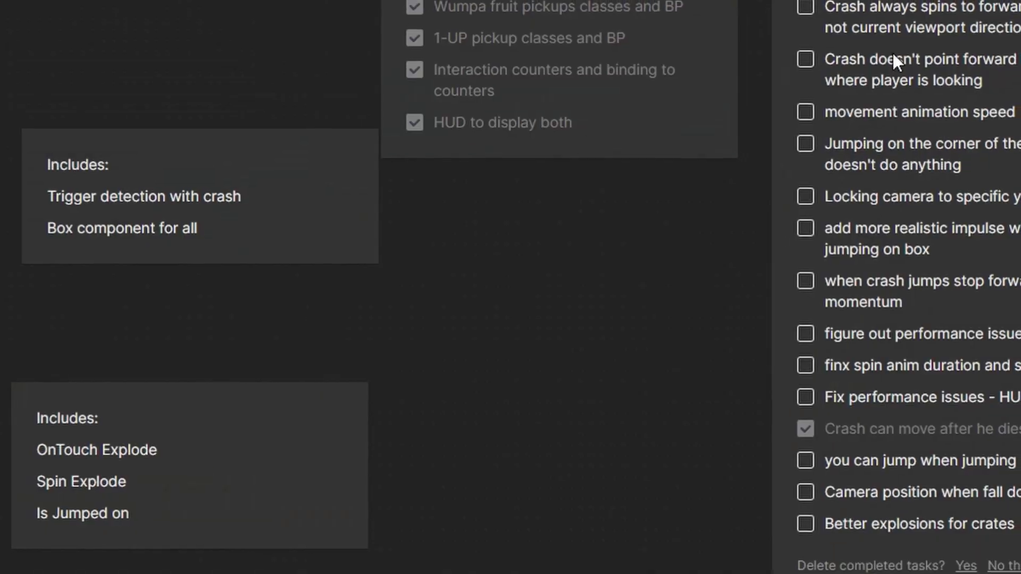
- Switch to the planning board and mark the spin direction, forward-facing and box-corner jump bugs as completed under BUGS FOUND
{"action": "left_click", "coordinate": [789, 20]}
{"action": "left_click", "coordinate": [785, 70]}
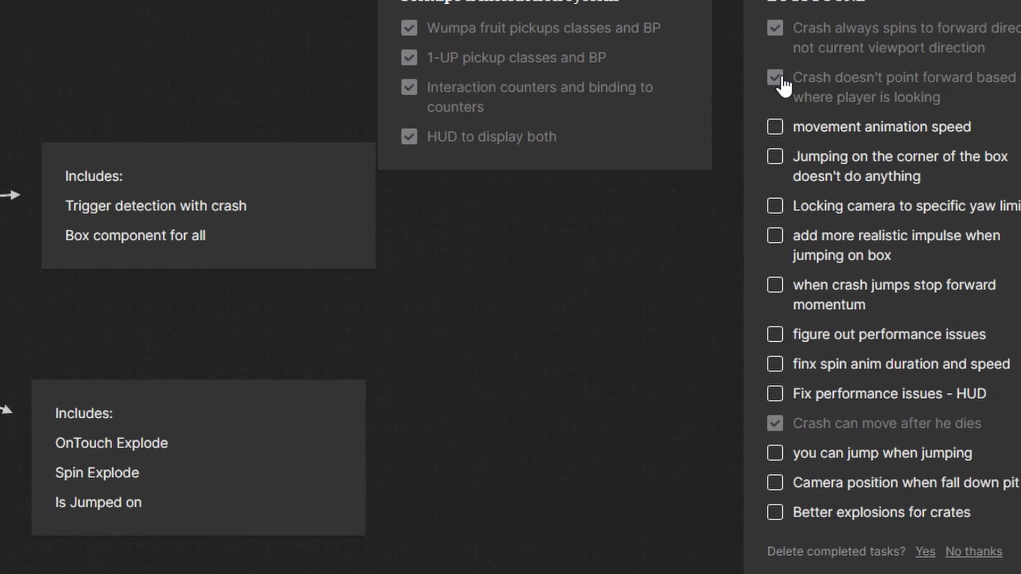
{"action": "left_click", "coordinate": [754, 166]}
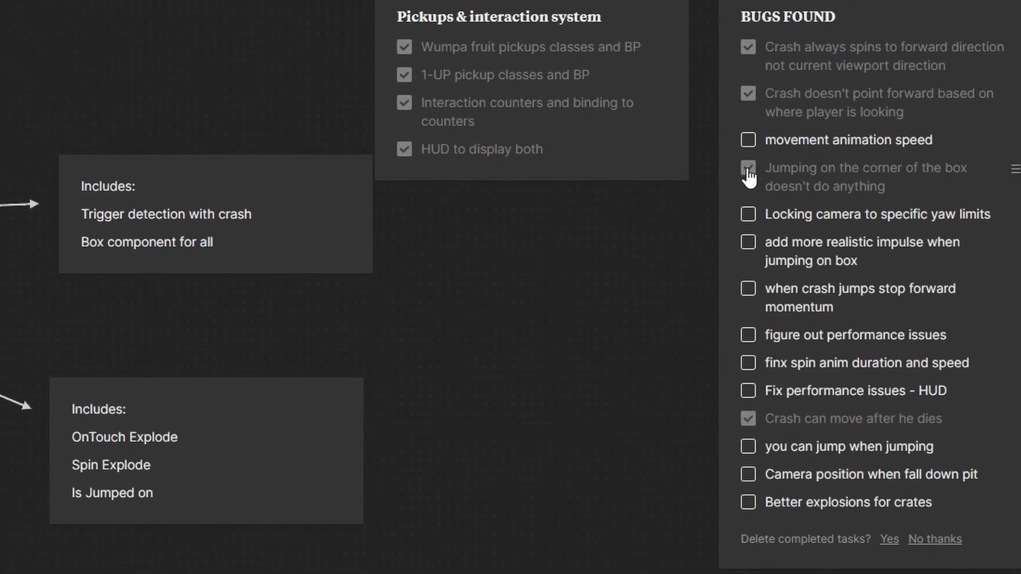